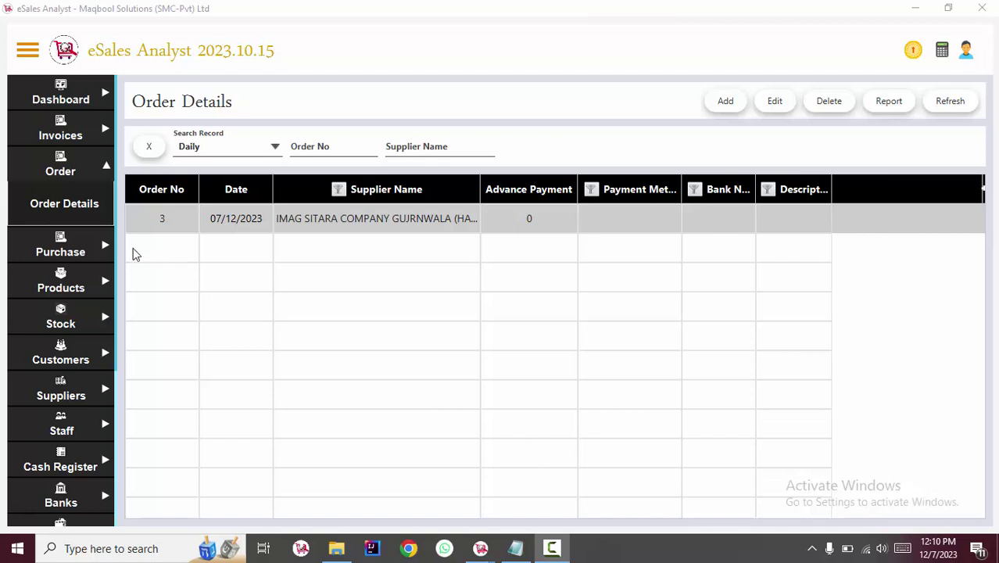
Open the Assign To Supplier page under Products and browse the supplier list to its end.
click(63, 279)
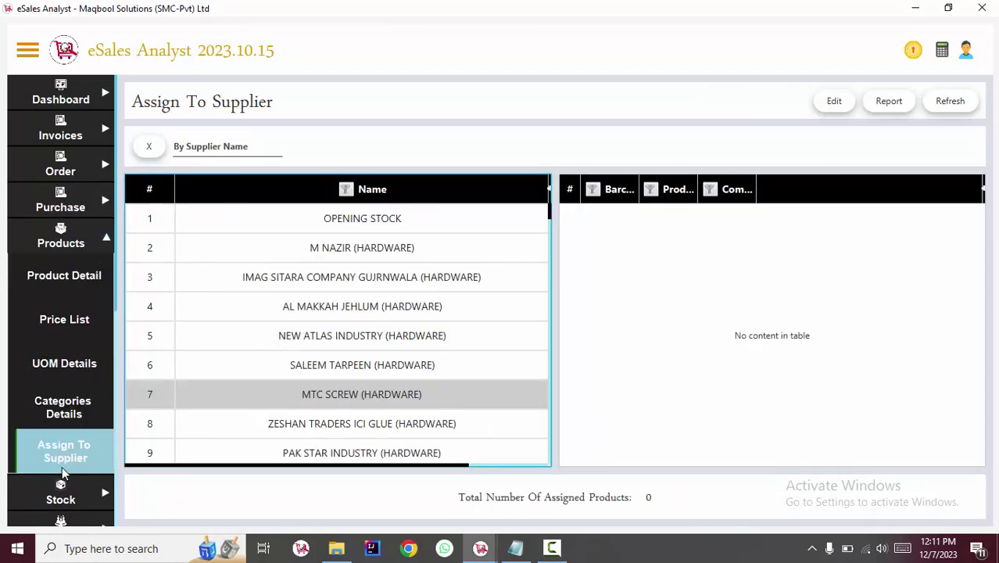
click(357, 339)
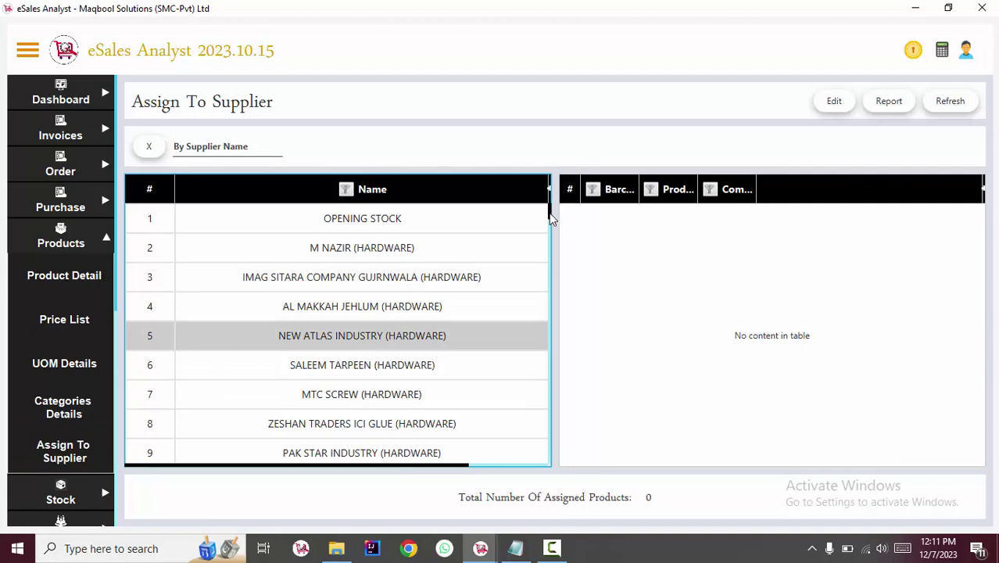
drag(549, 215, 548, 382)
drag(546, 421, 547, 443)
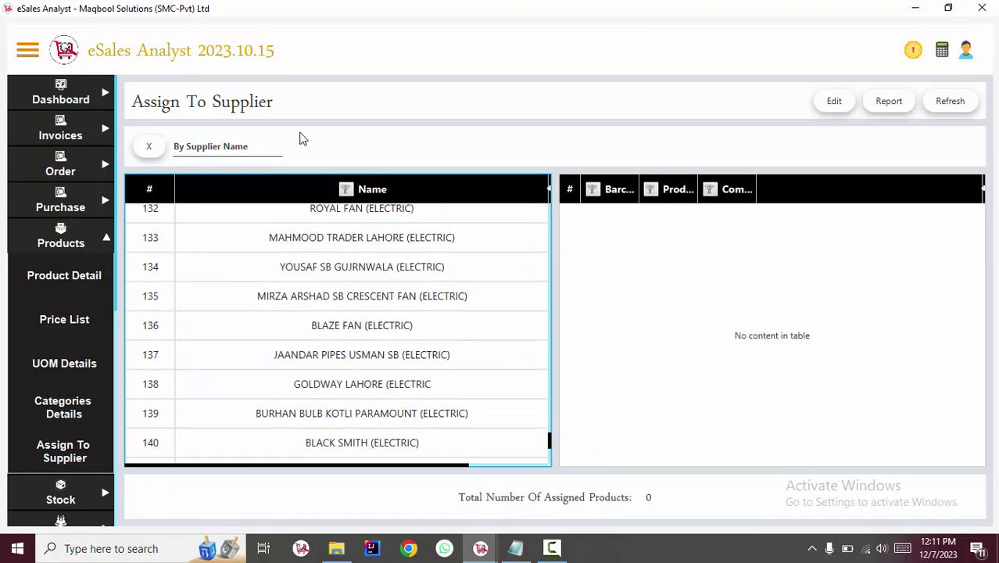
Filter the supplier list to UNIVERSAL RAGMAR WALY (HARDWARE) and open its product assignment for editing.
click(231, 144)
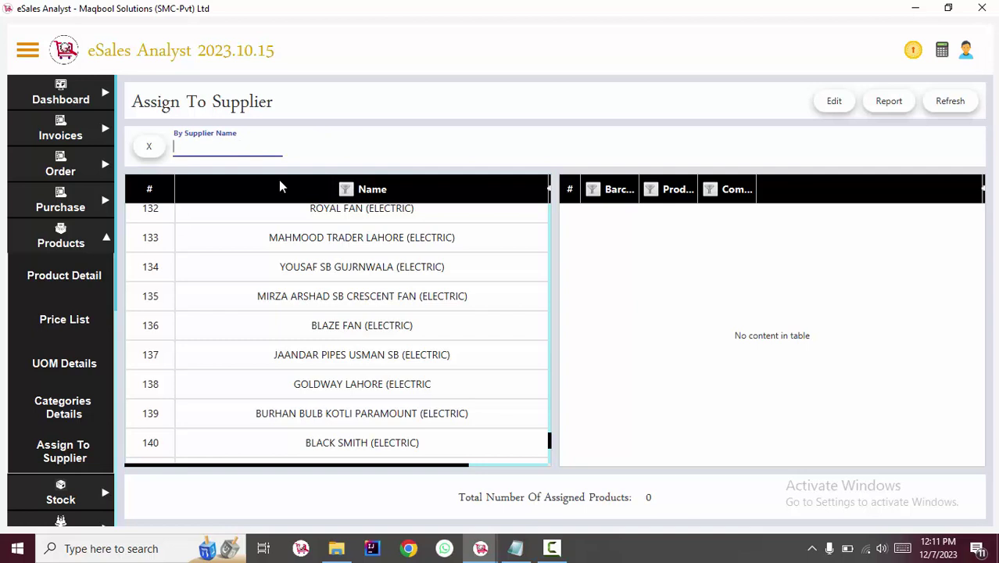
text(UNIVERSAL RAGMAR WAL)
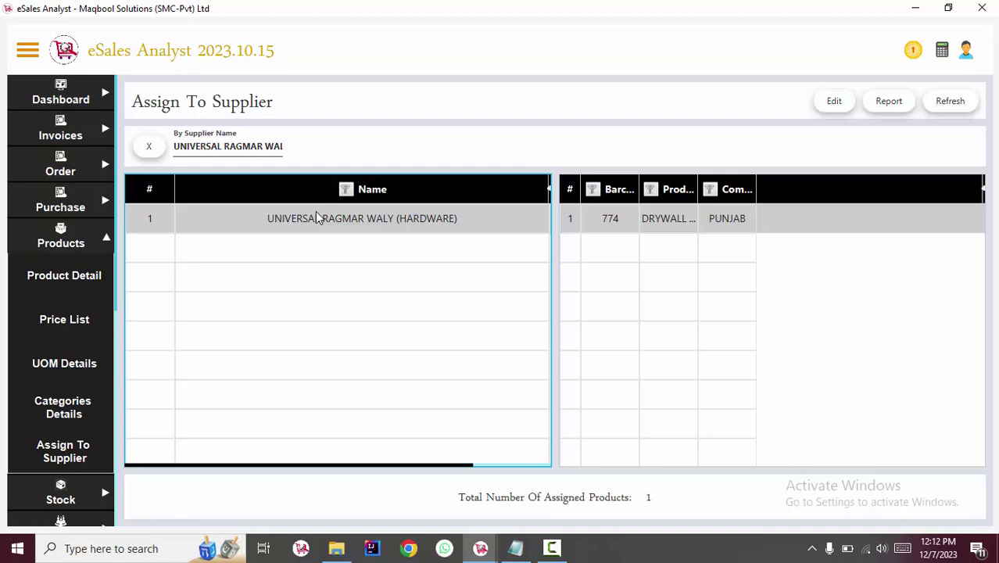
click(838, 101)
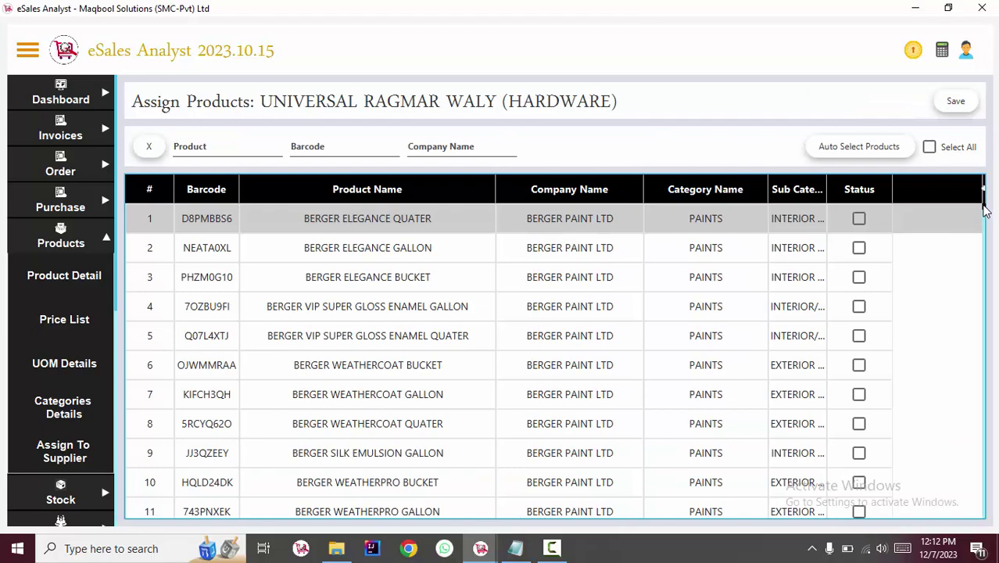
mouse_move(984, 196)
mouse_down()
mouse_move(983, 517)
mouse_move(983, 201)
mouse_up()
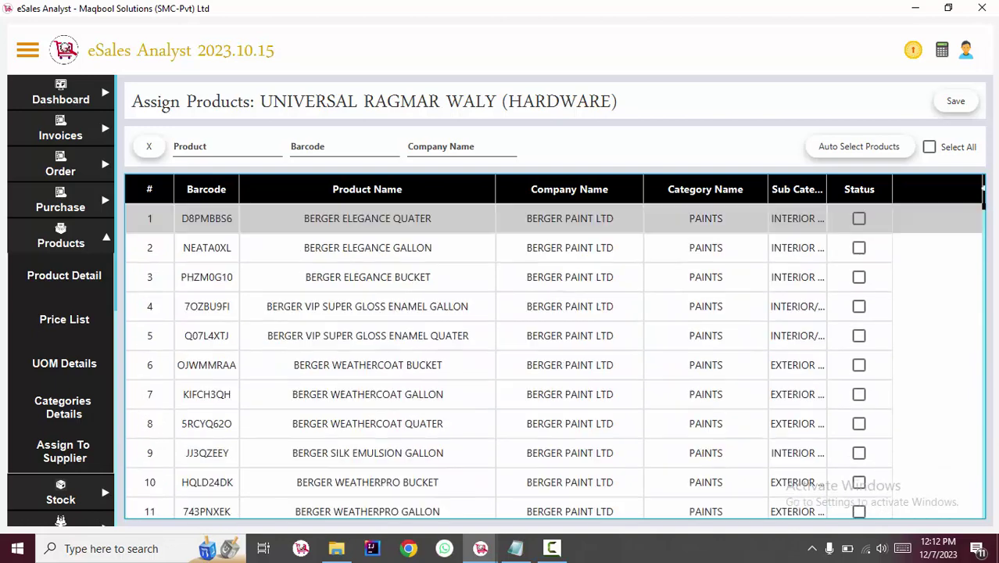
Filter the products by the name KAWAMURA BRAKER 20A and mark that product as assigned.
click(210, 146)
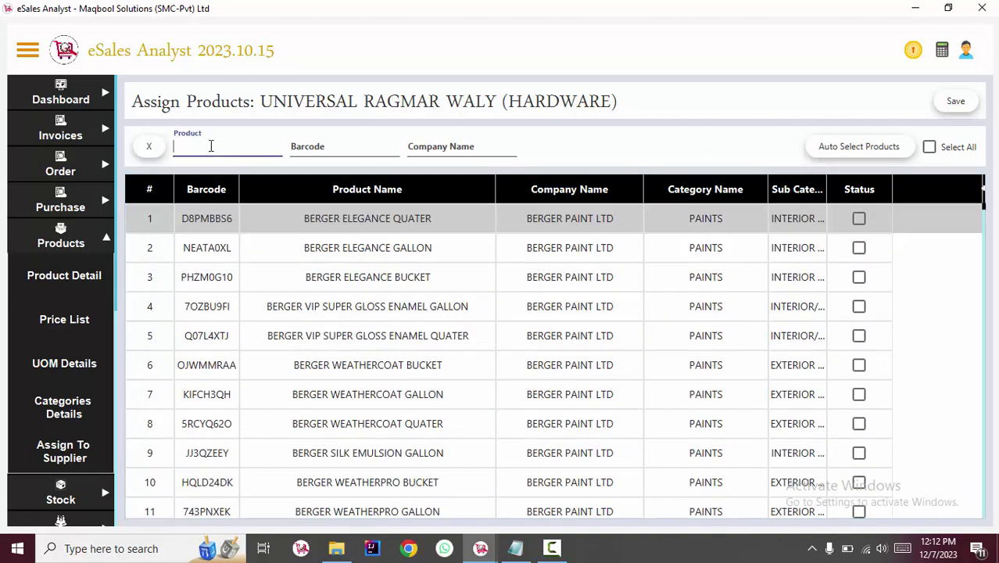
click(210, 145)
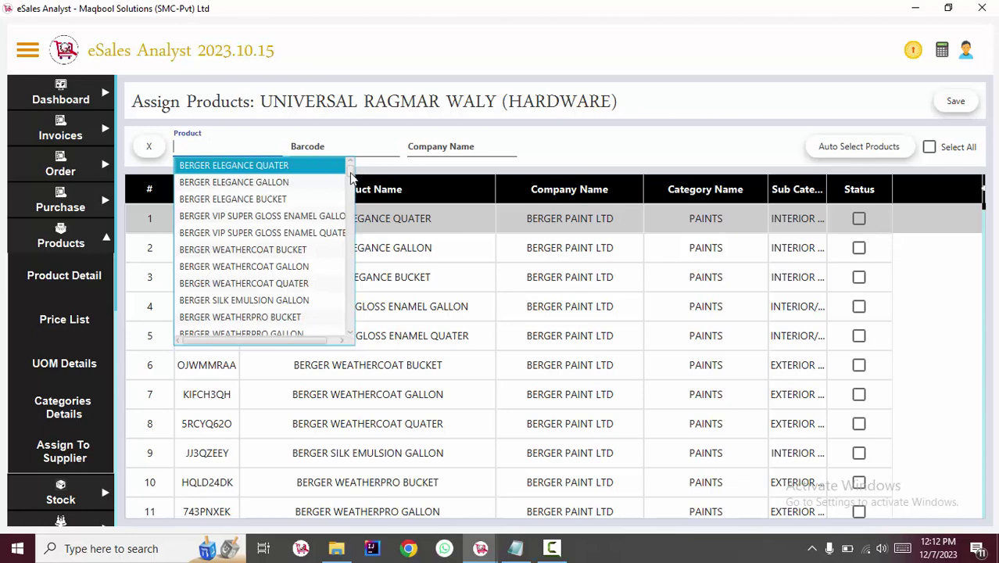
drag(349, 177, 352, 252)
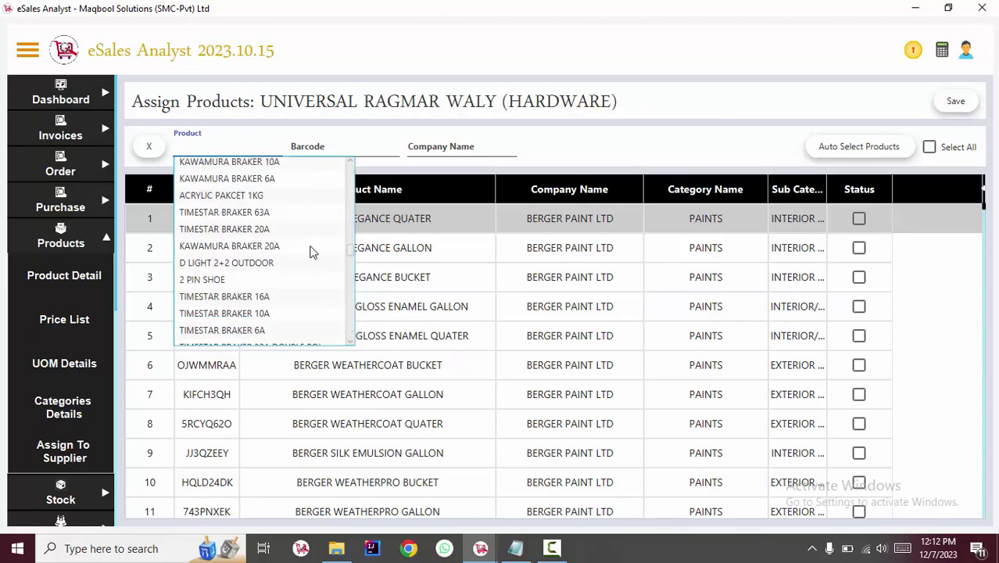
click(234, 246)
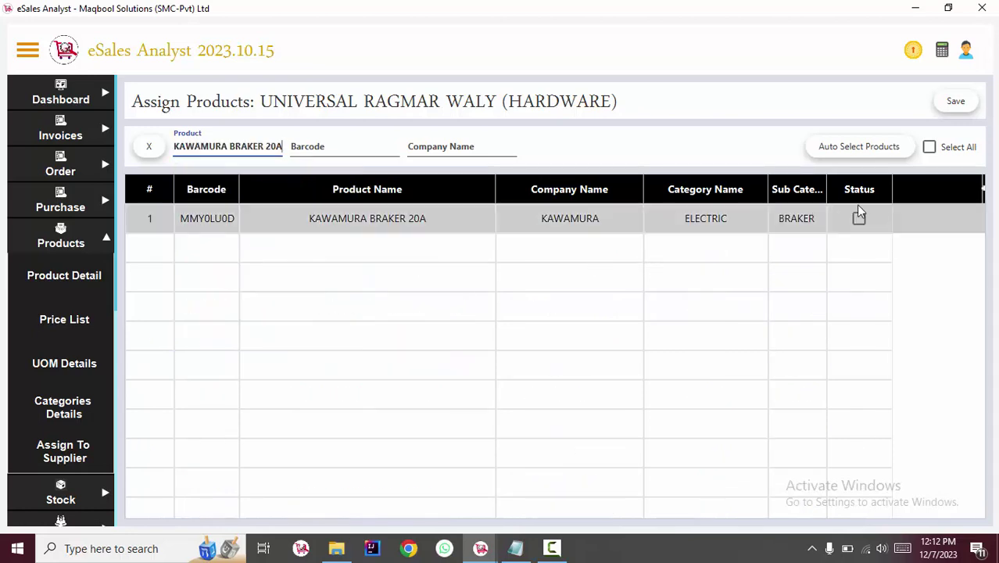
click(859, 218)
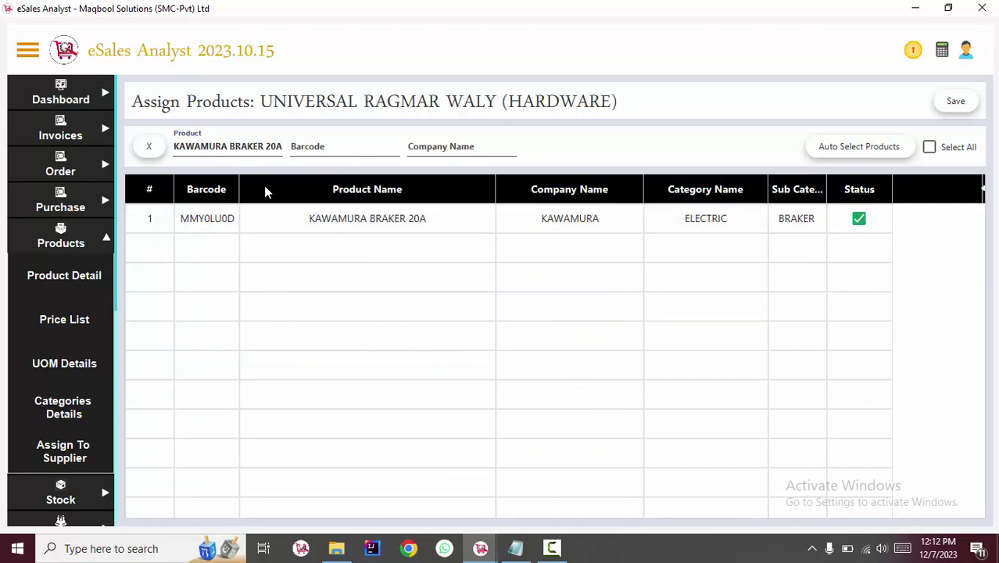
Mark ECO EXHAUST 8" PLASTIC FAN and the product with barcode SSQHGLOJ as assigned to the supplier.
click(259, 145)
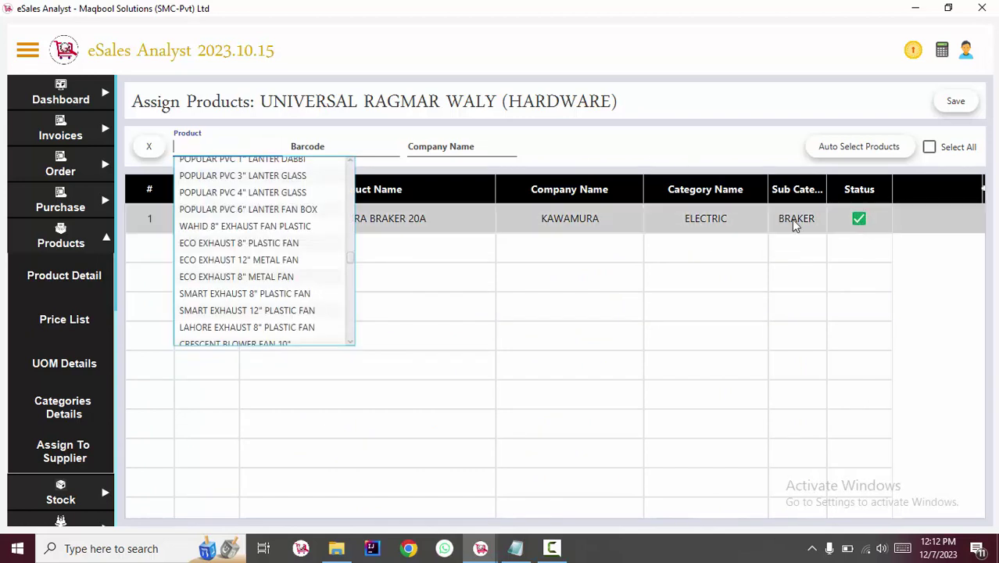
click(263, 248)
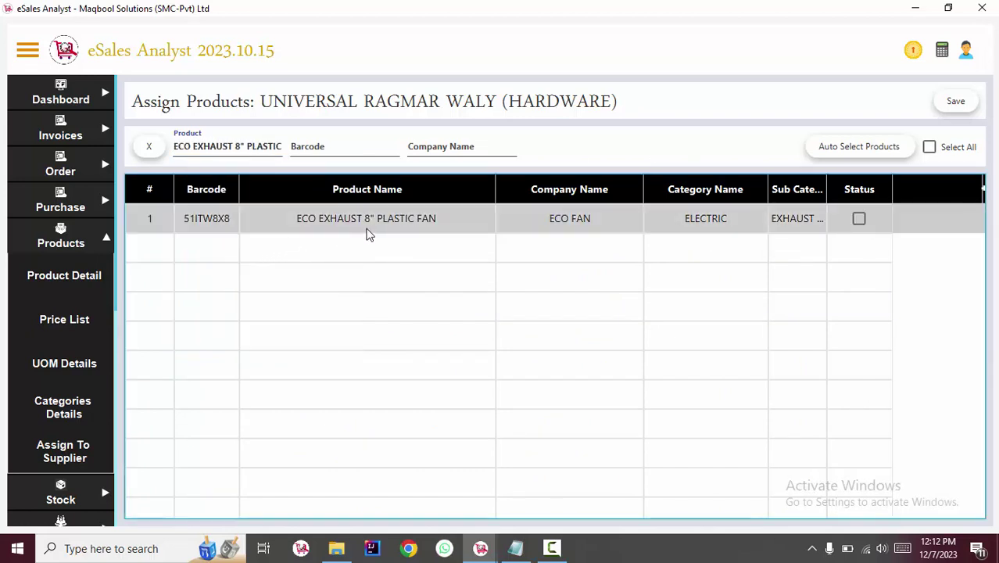
click(858, 220)
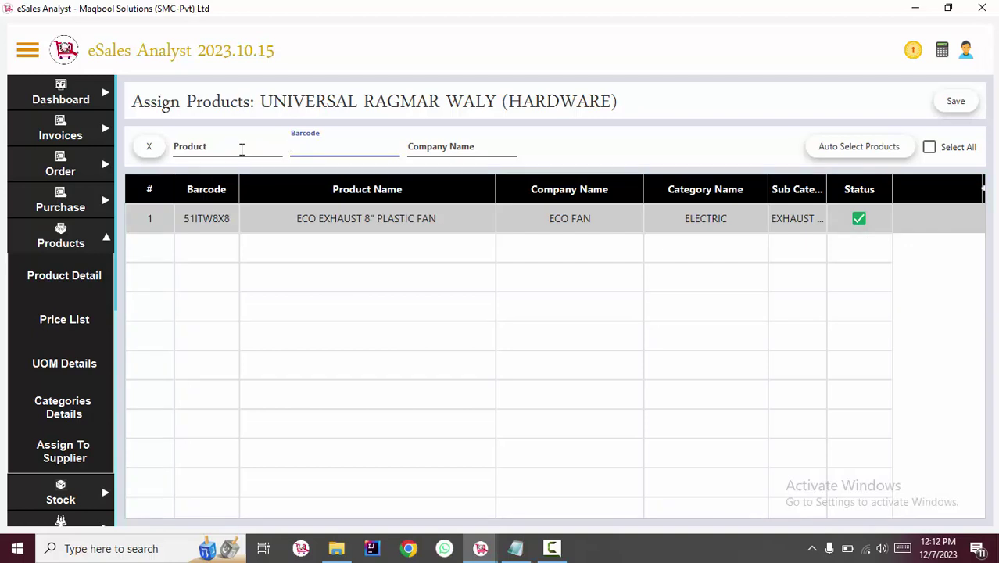
click(322, 152)
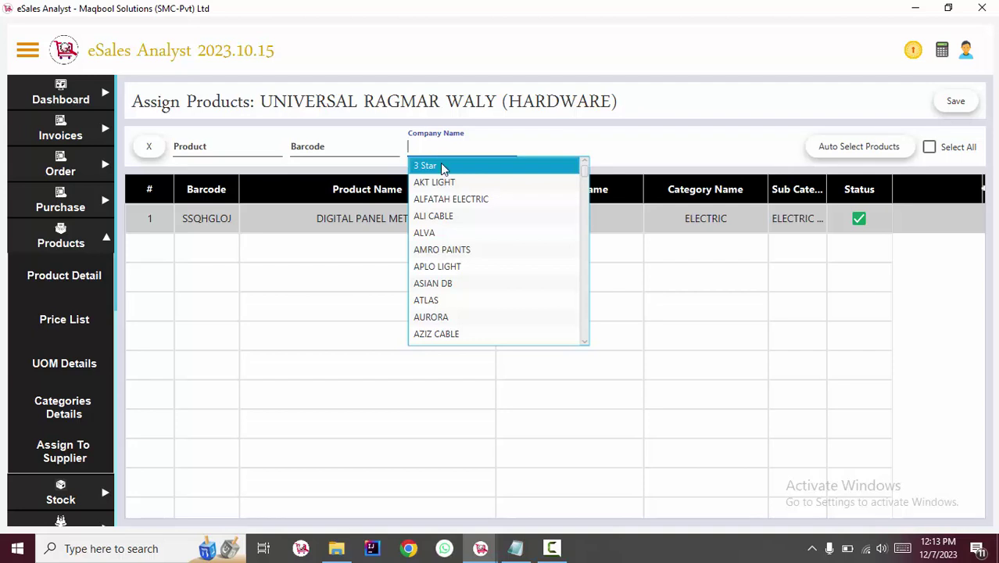
Filter the products by company ALI CABLE, select all of them, and clear the company filter.
click(444, 218)
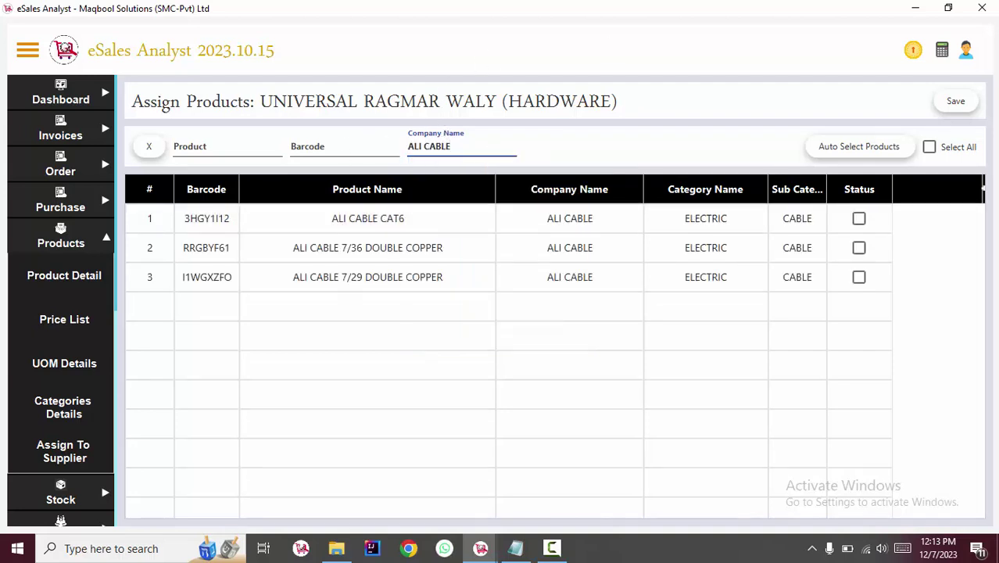
click(929, 147)
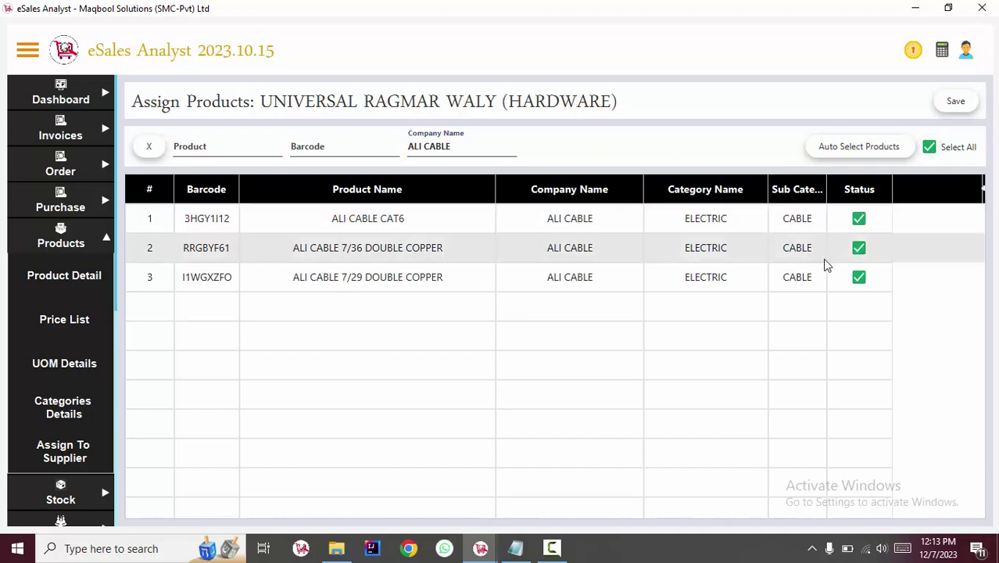
click(697, 216)
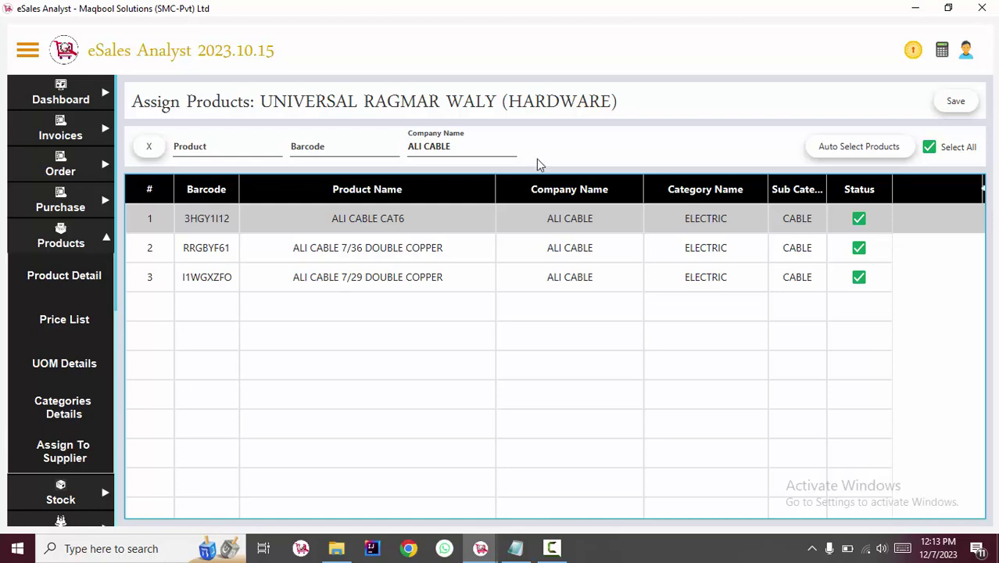
drag(481, 149, 275, 99)
key(BackSpace)
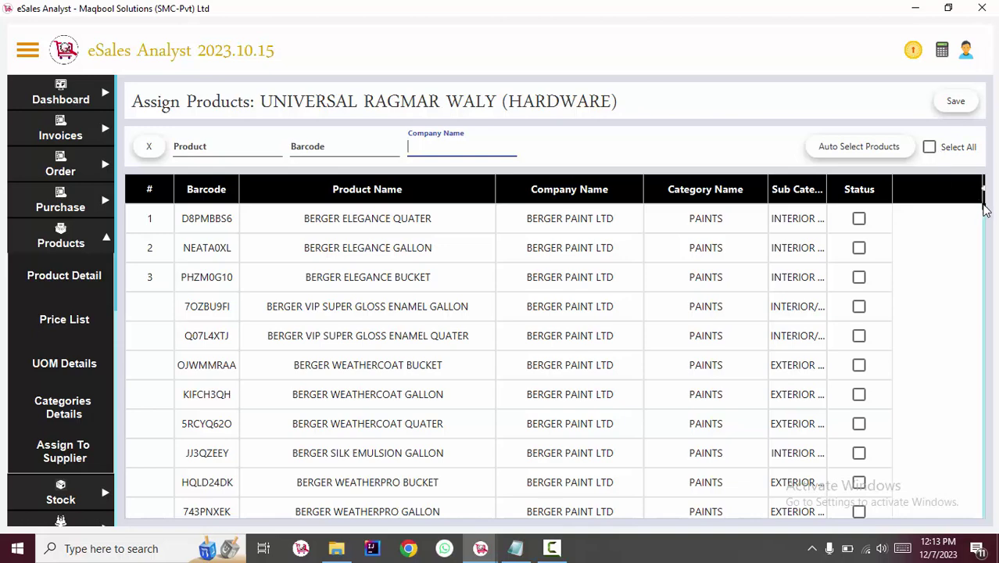
Auto-select the products for UNIVERSAL RAGMAR WALY (HARDWARE) and save the assignment.
drag(984, 207, 990, 332)
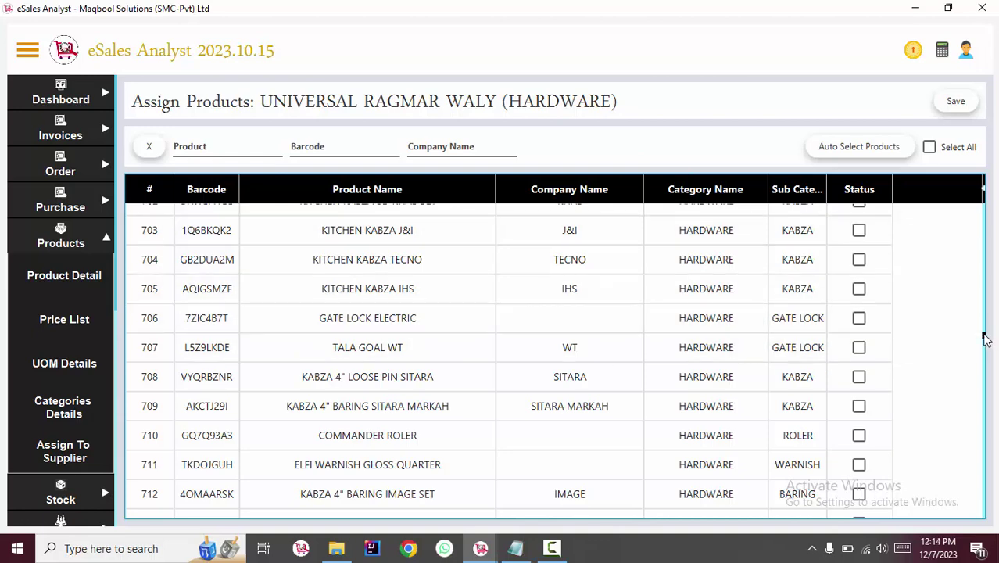
drag(988, 342, 959, 190)
click(693, 387)
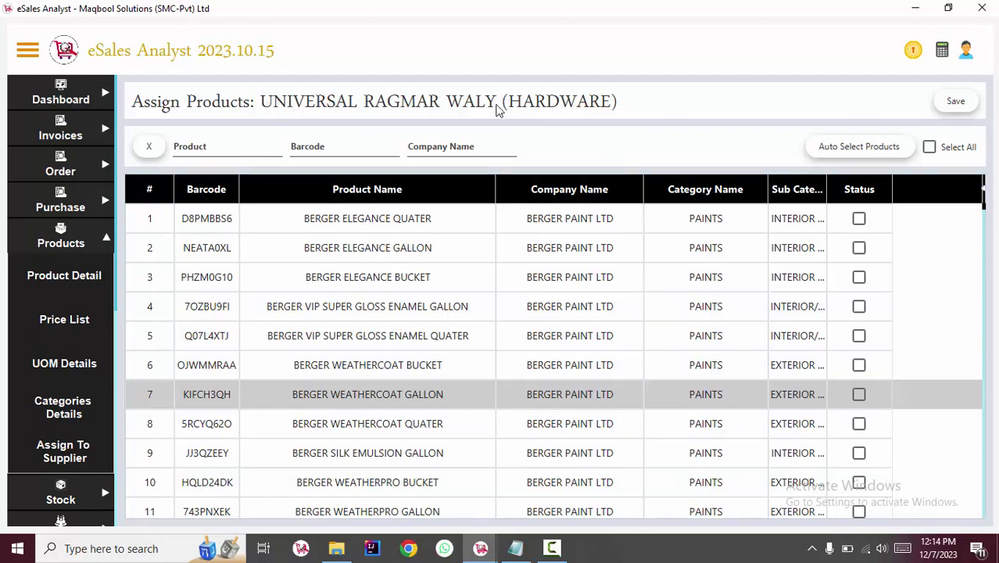
click(856, 153)
click(957, 102)
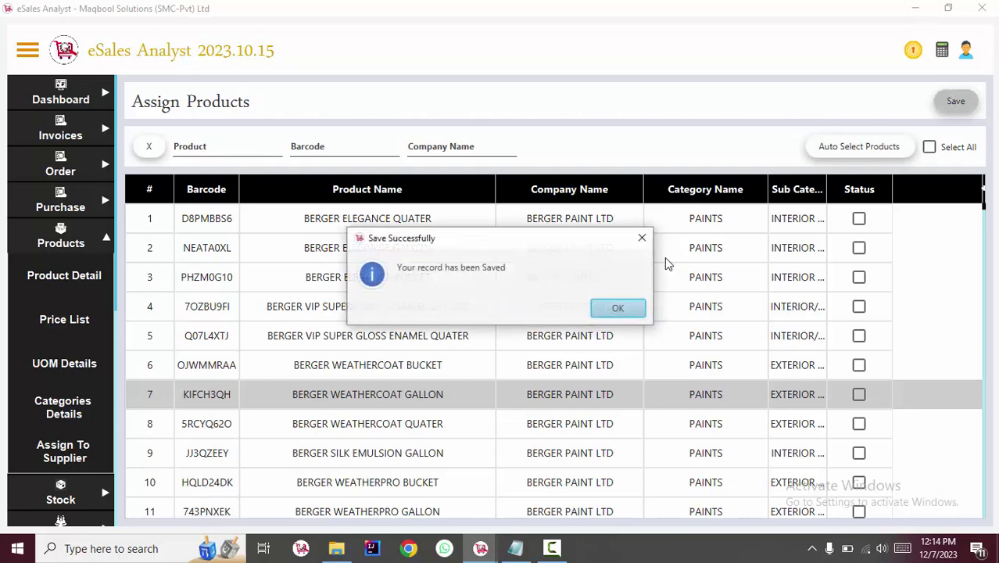
click(618, 309)
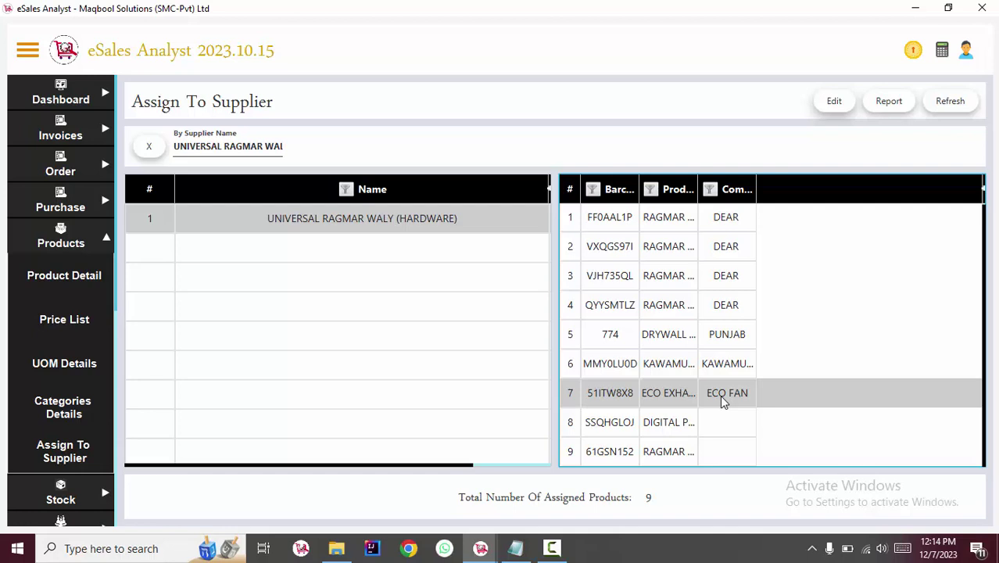
Filter the supplier list to KARCHI ENTERPRISES and review its product assignment page.
click(222, 140)
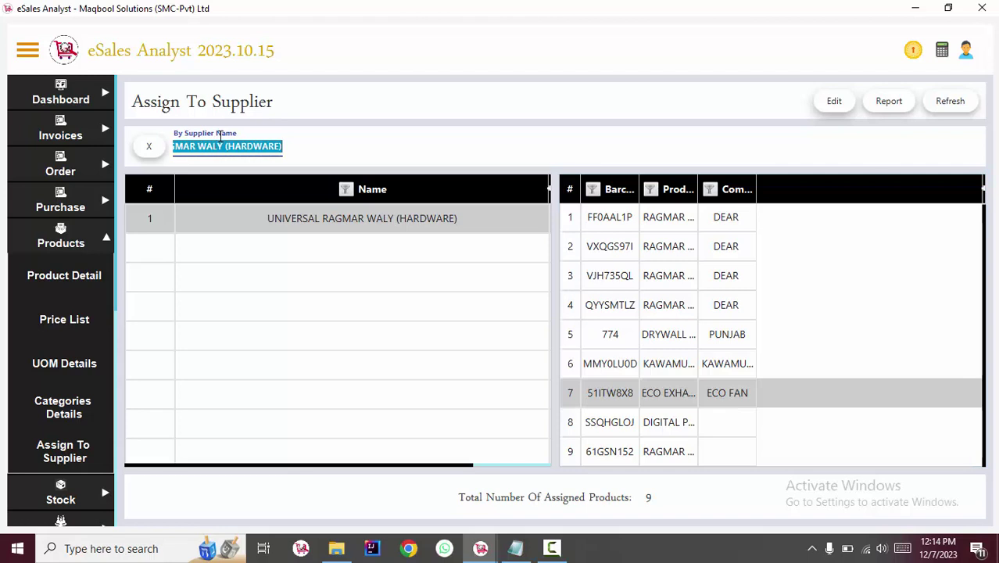
text(KAR)
key(Return)
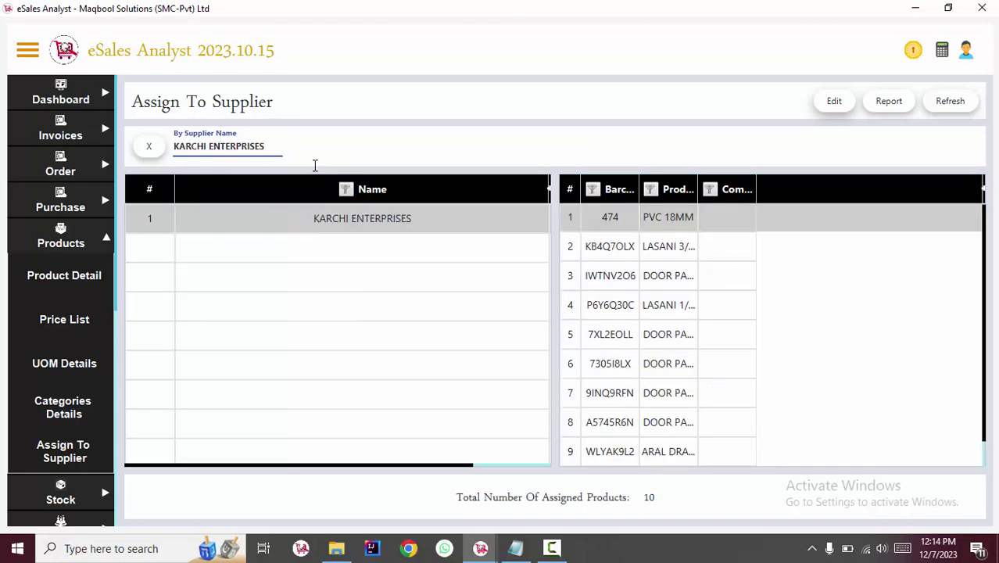
click(424, 242)
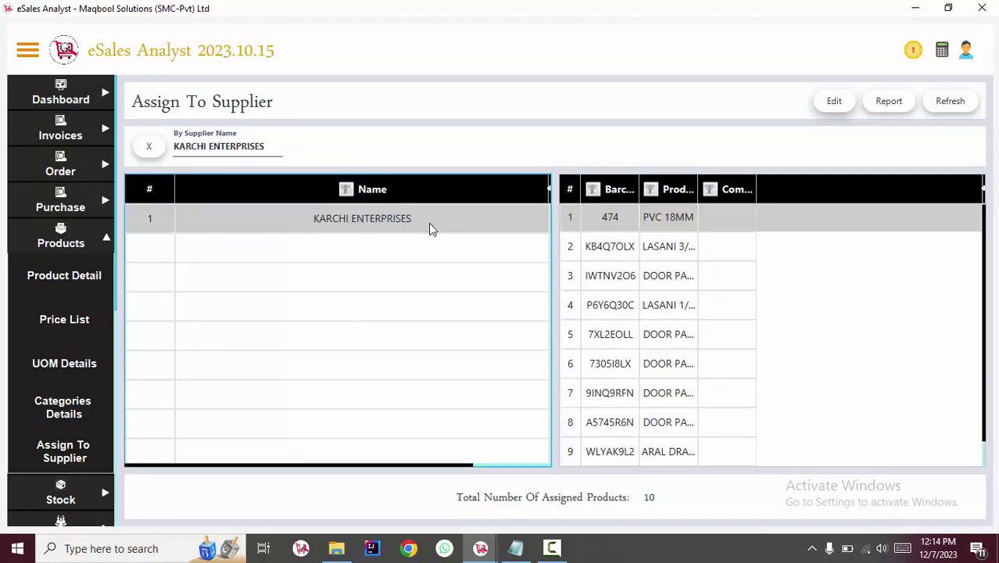
click(845, 99)
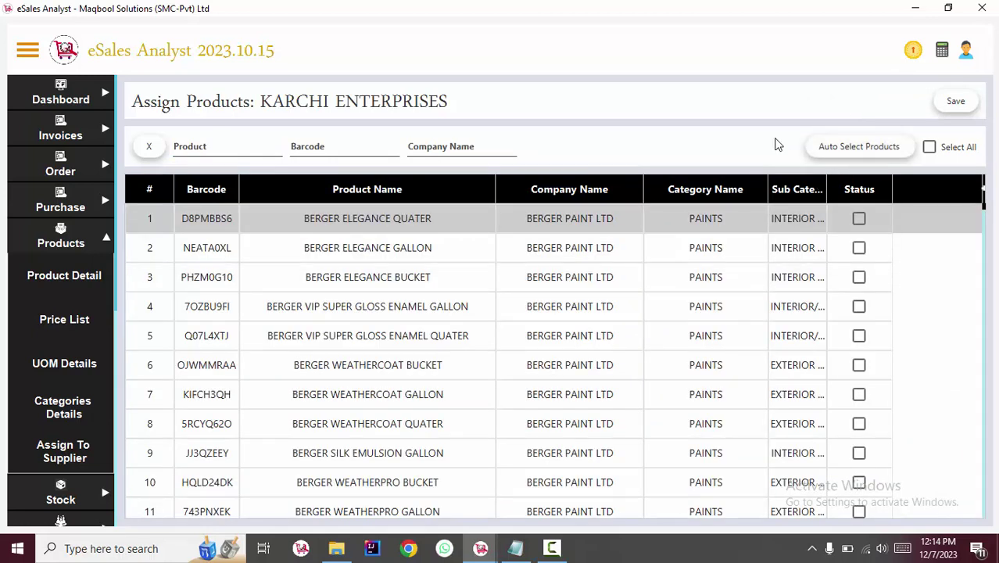
click(984, 207)
drag(986, 226, 970, 192)
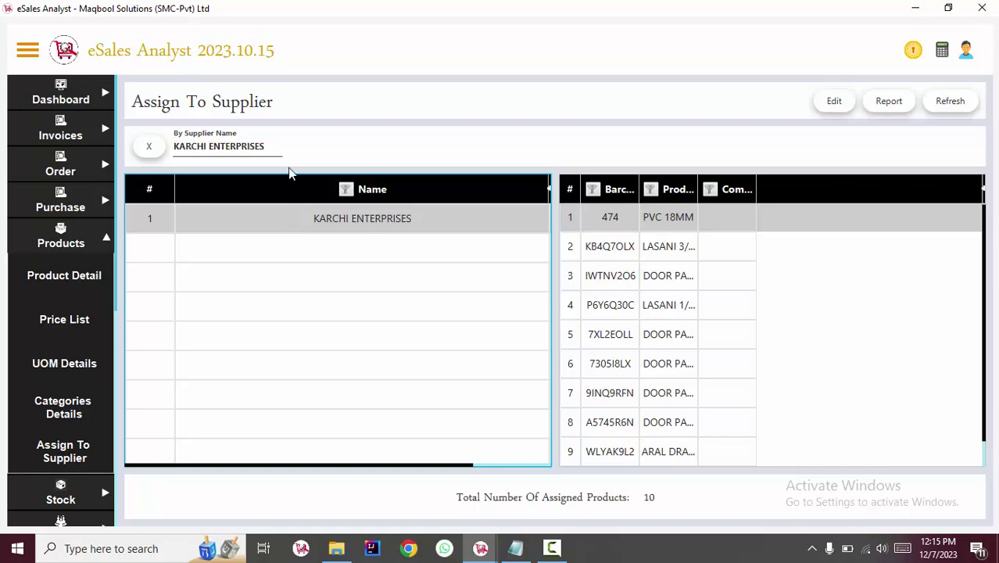
Go to the Stock Details page, open the Low Stock Report options and close them again.
drag(274, 150, 156, 123)
click(201, 289)
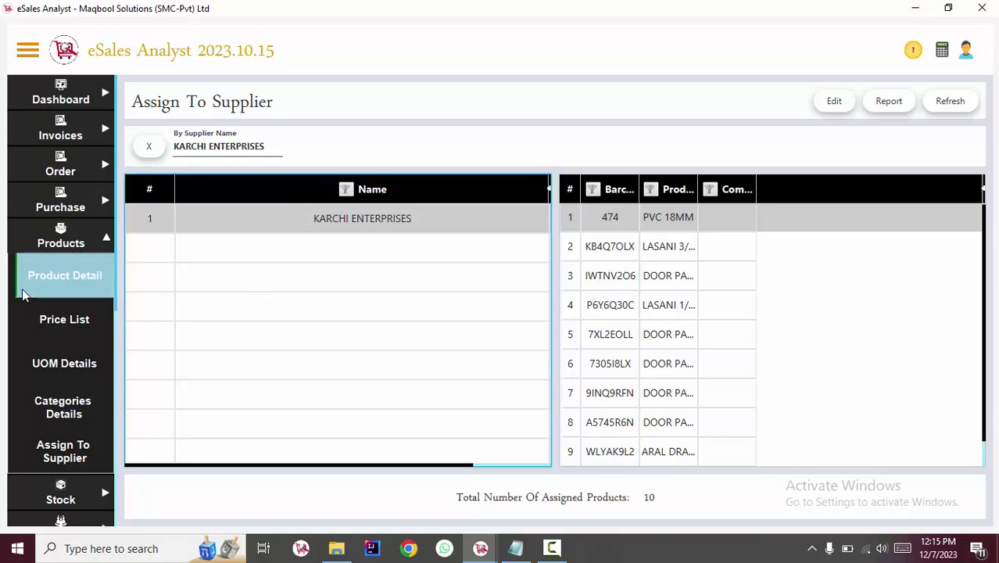
key(alt+p)
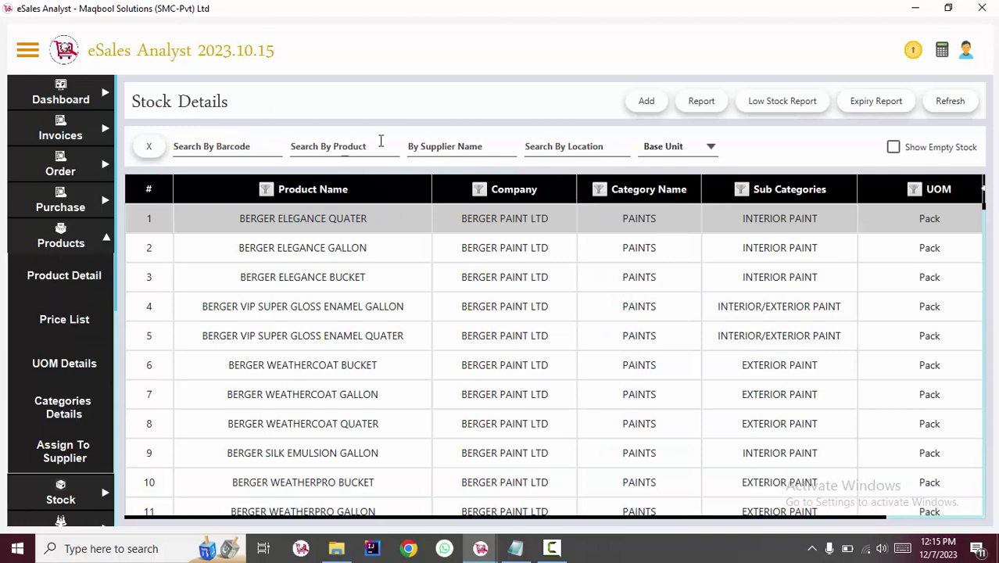
click(808, 101)
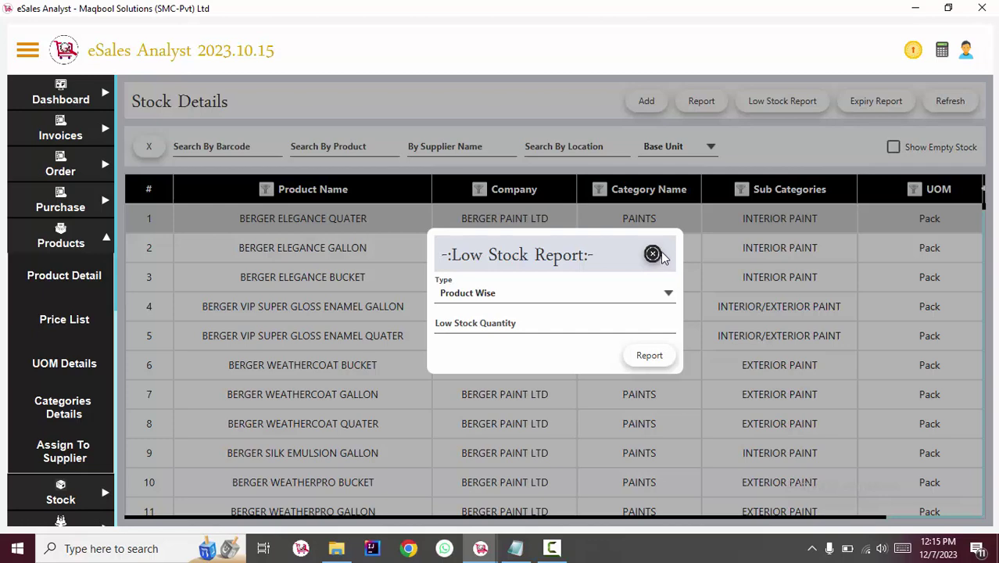
click(654, 254)
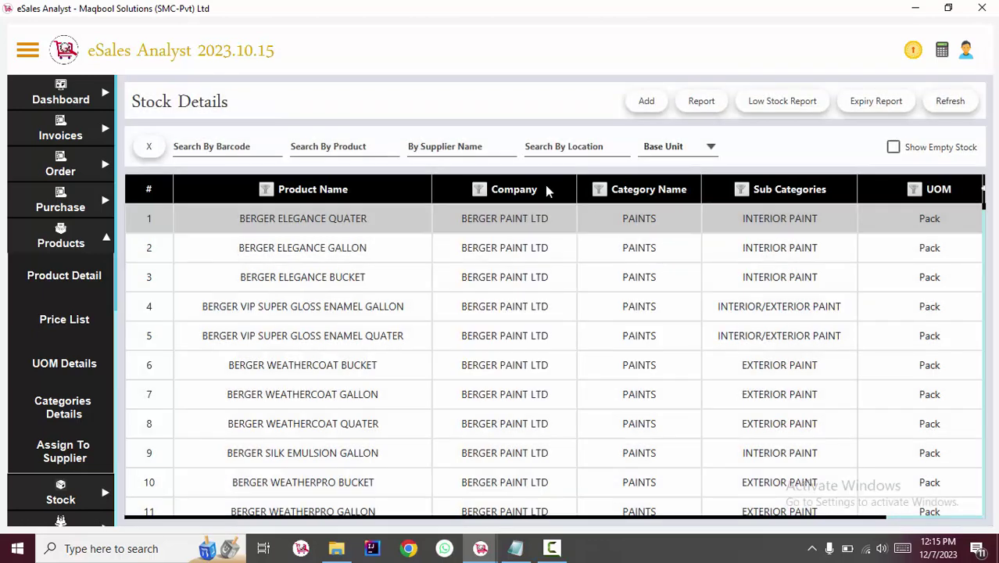
Filter the stock list by supplier KARCHI ENTERPRISES.
click(446, 145)
text(KAR)
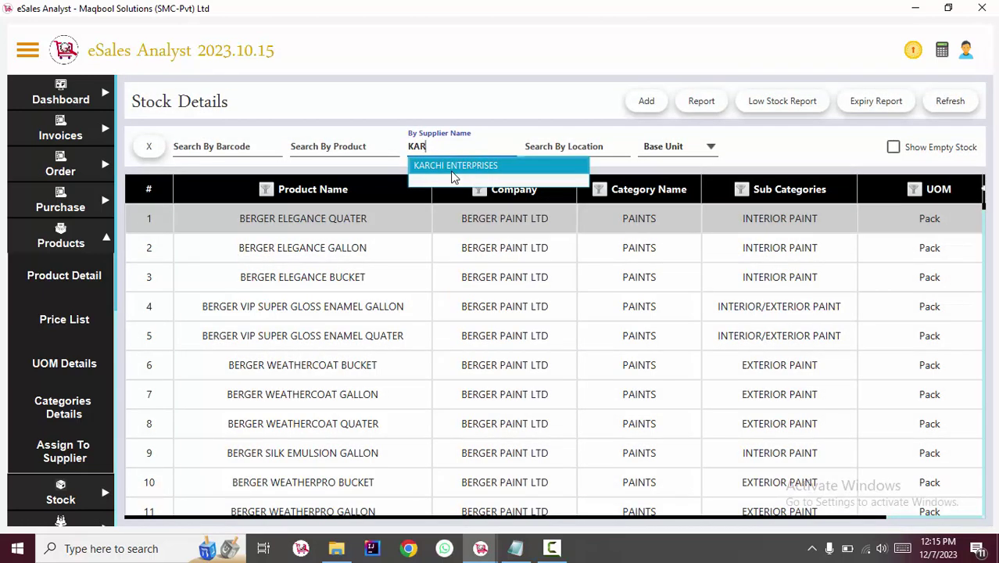
click(452, 174)
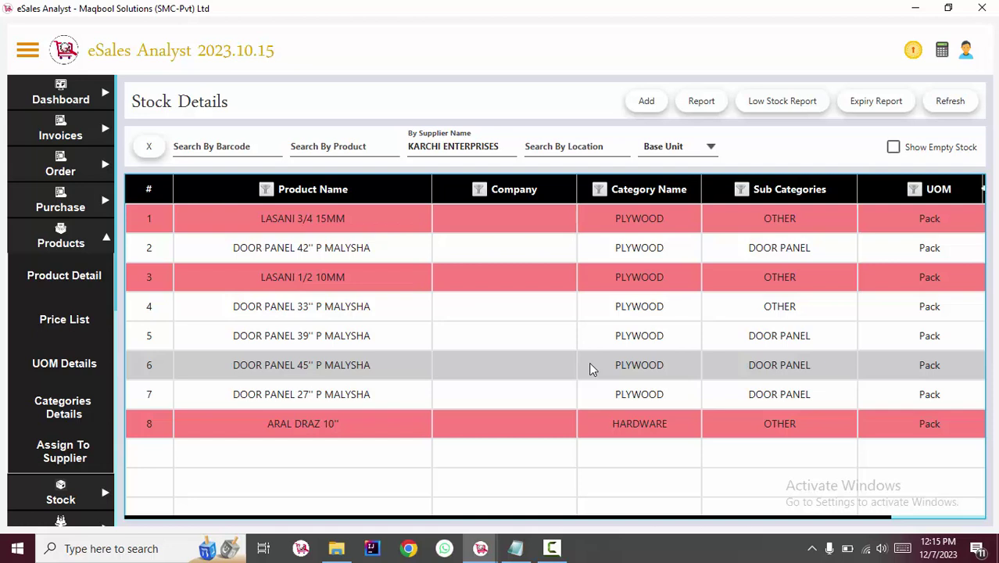
Go to the Product Details page and list the overall product records.
click(439, 150)
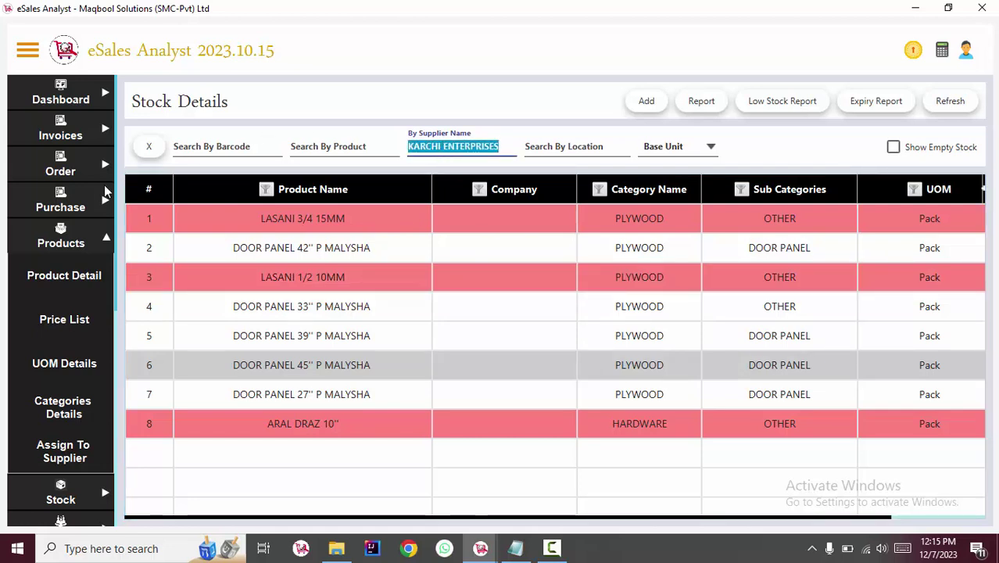
click(48, 285)
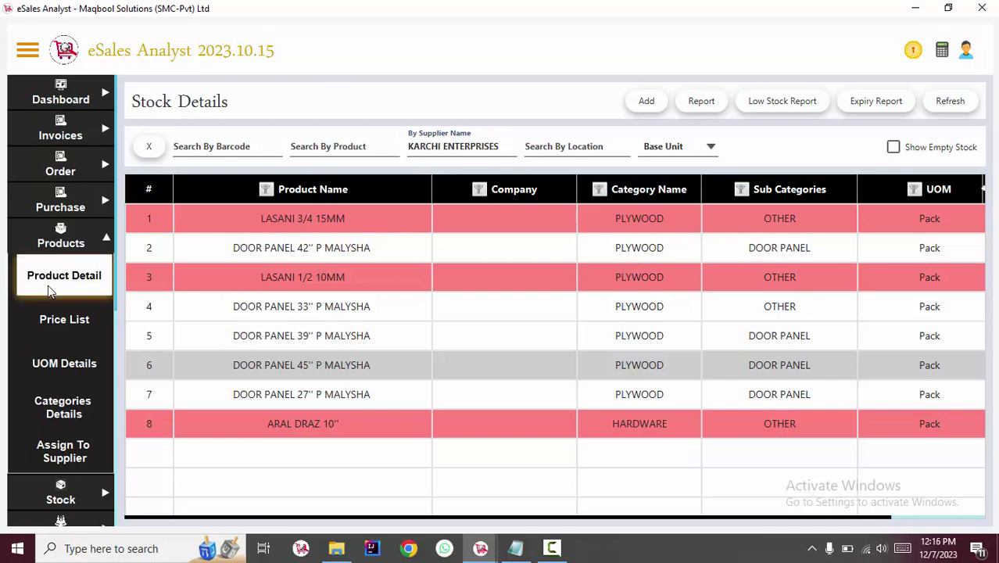
click(235, 146)
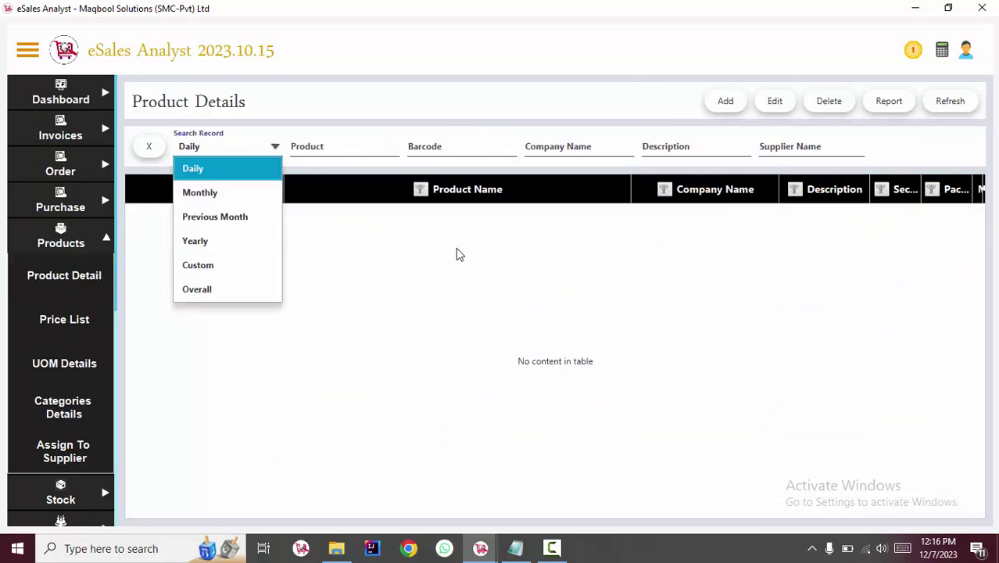
click(197, 290)
click(836, 229)
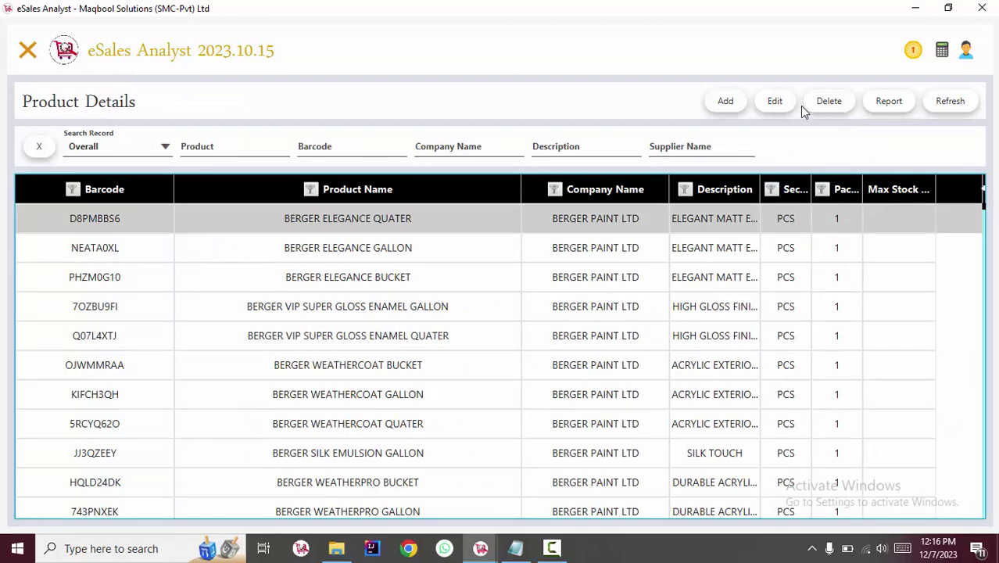
Open the edit form of BERGER ELEGANCE QUATER, look over its fields and close it.
click(774, 100)
click(321, 274)
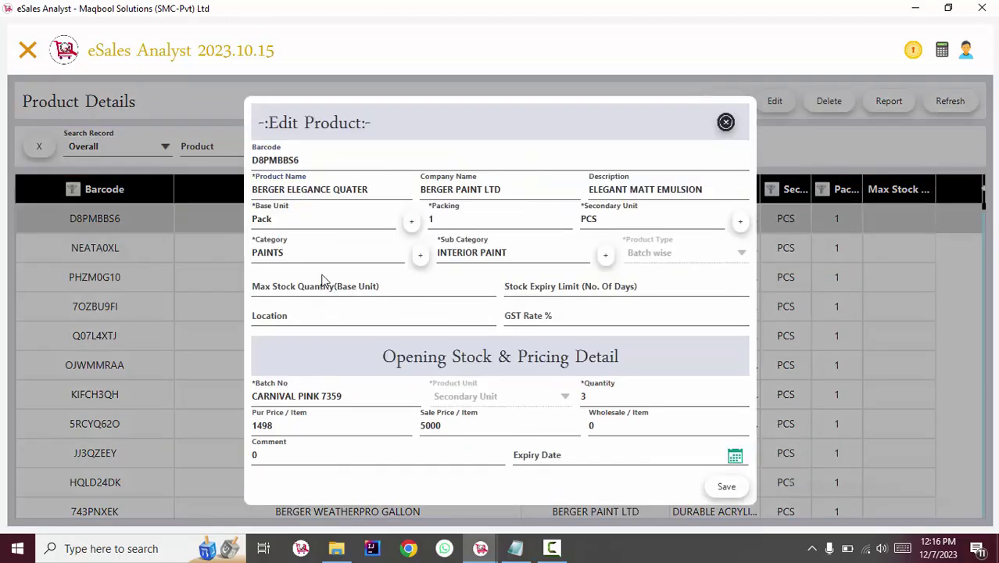
click(726, 123)
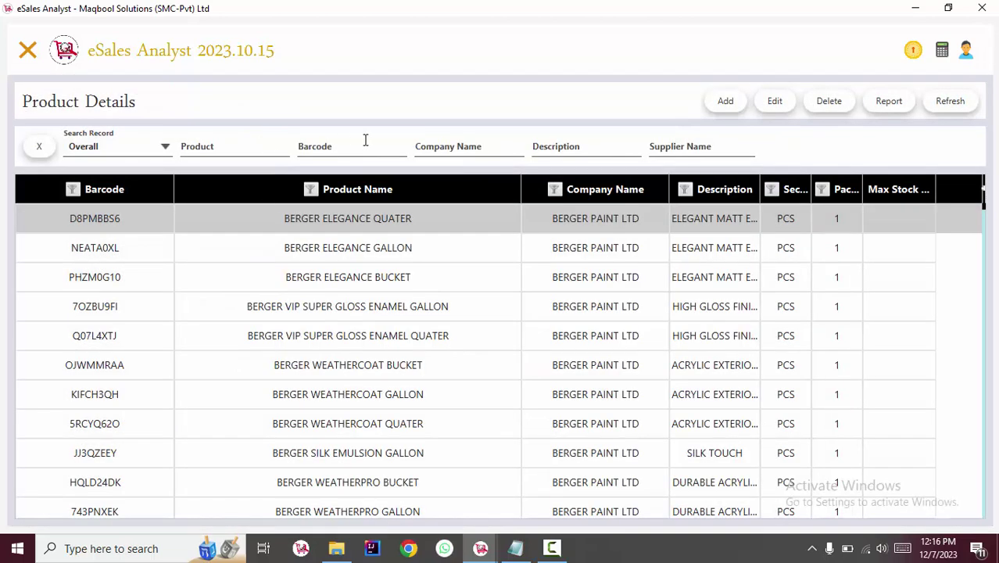
Filter the product list by company KHAS.
click(446, 147)
click(445, 145)
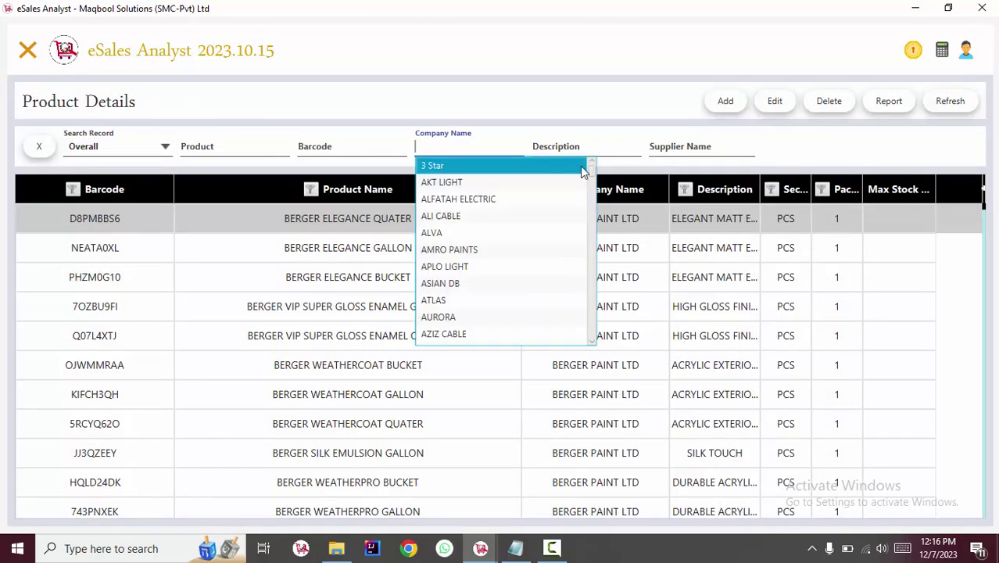
scroll(454, 243, down, 10)
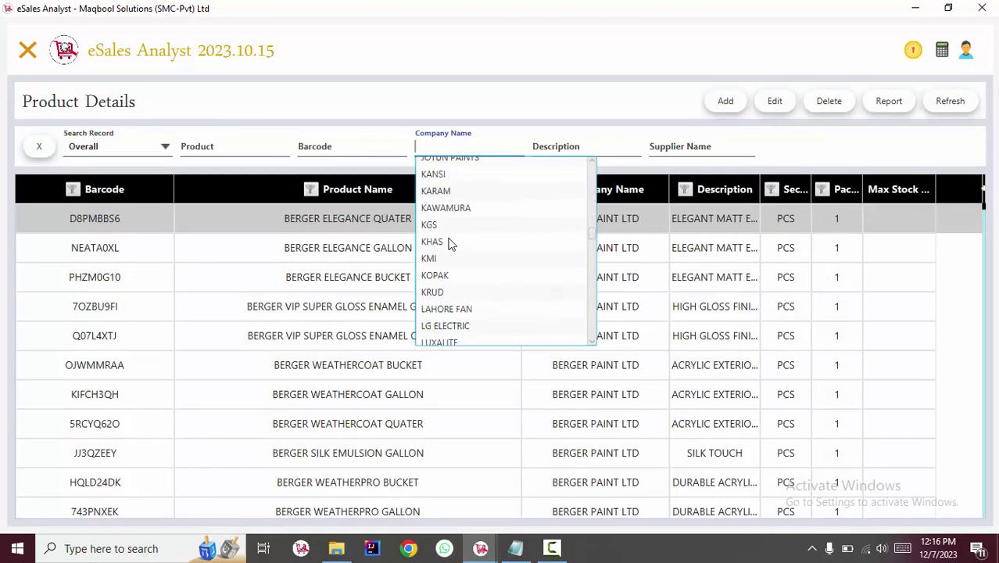
click(432, 242)
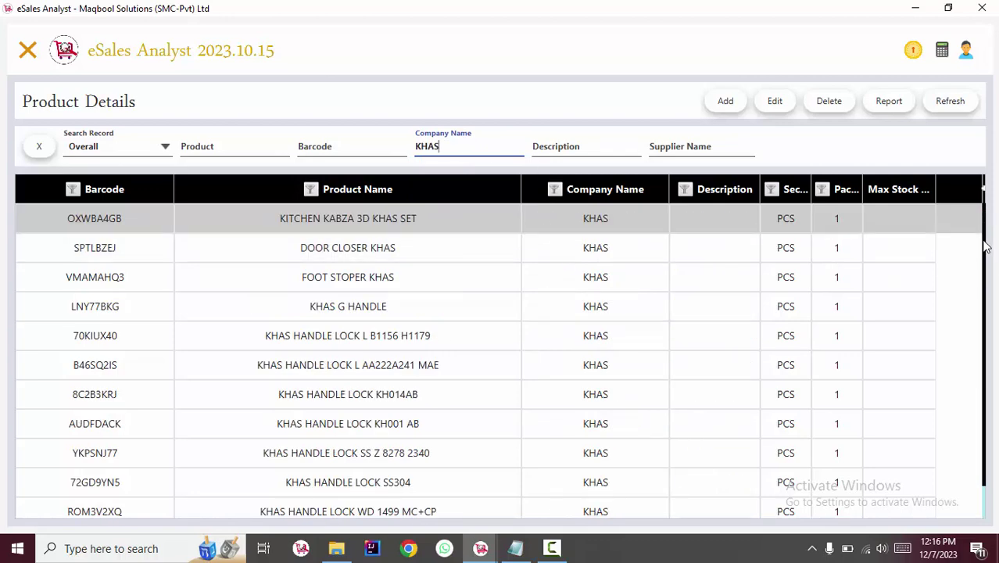
scroll(978, 375, down, 1)
Clear the company filter and filter the product list by supplier KARCHI ENTERPRISES.
double_click(488, 148)
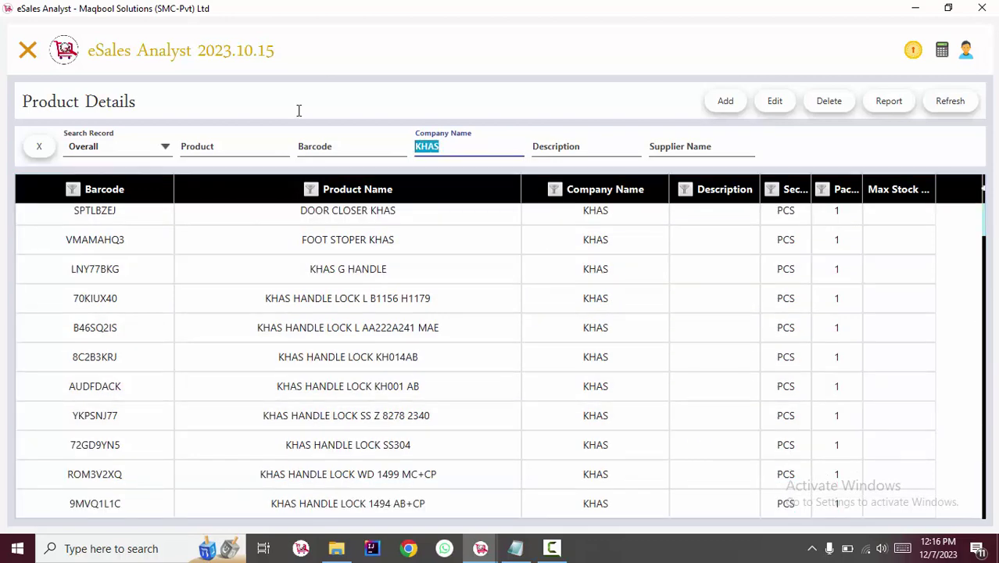
key(BackSpace)
key(Tab)
key(Tab)
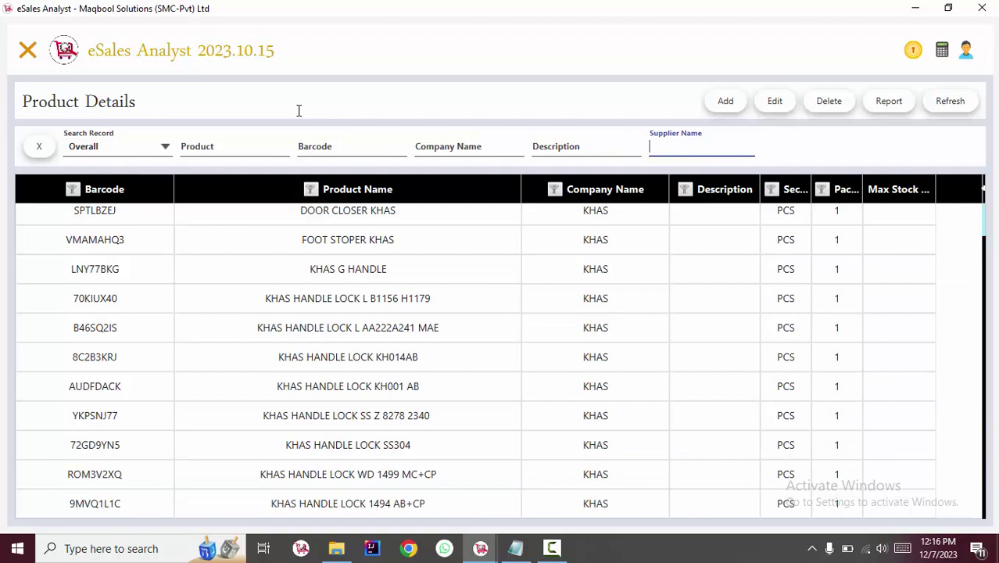
text(KA)
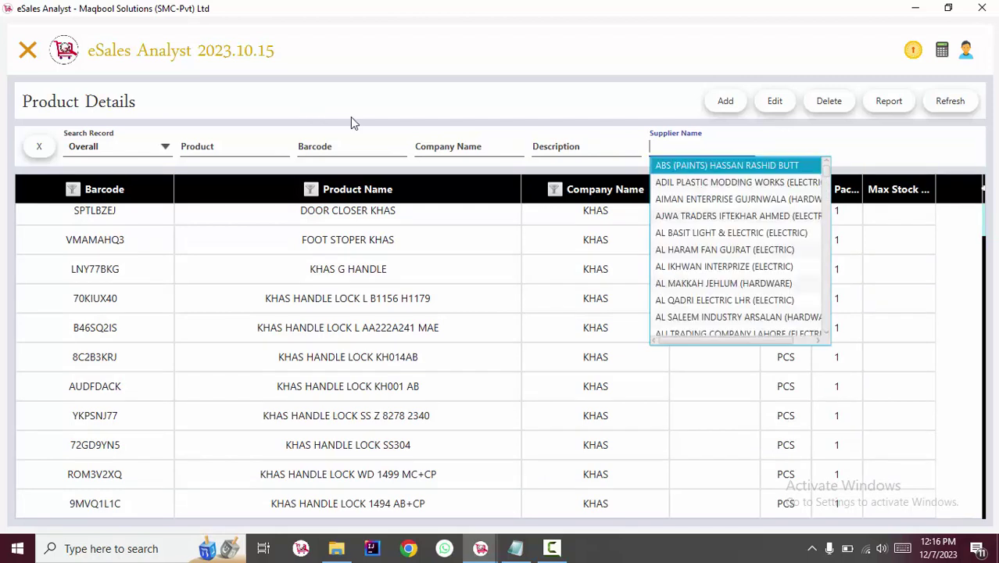
text(R)
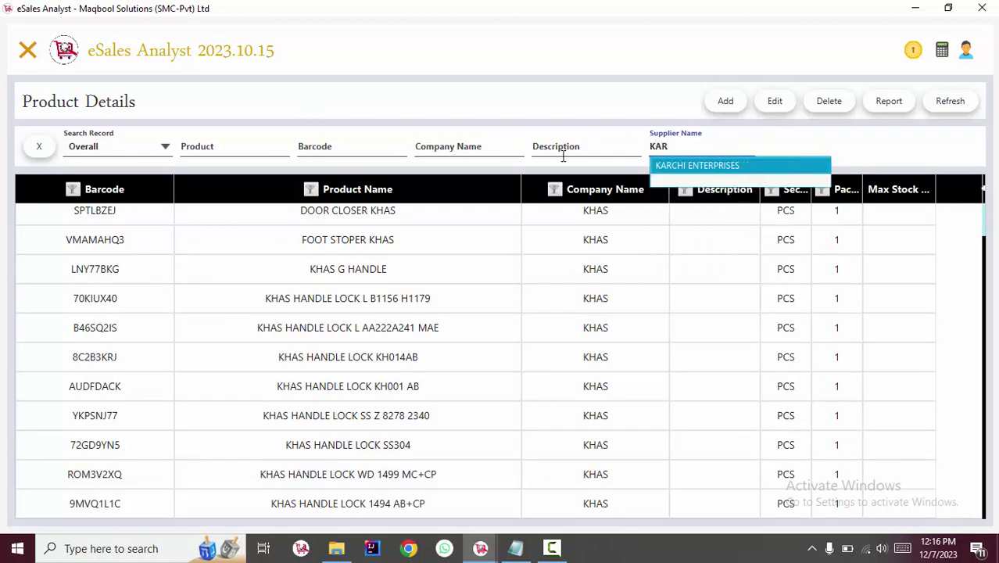
key(Return)
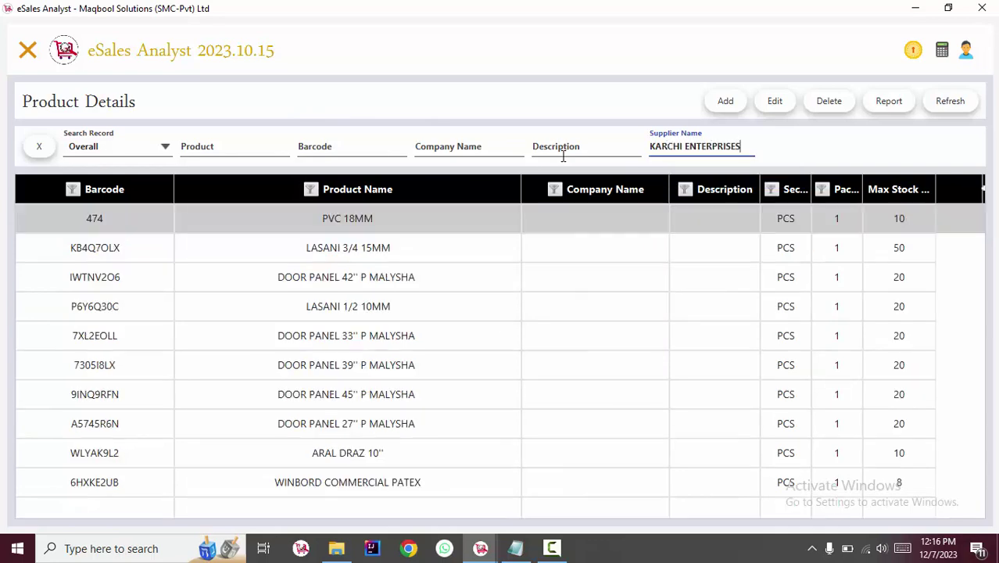
Open LASANI 3/4 15MM for editing and enter 20 as its max stock quantity in base units.
click(916, 233)
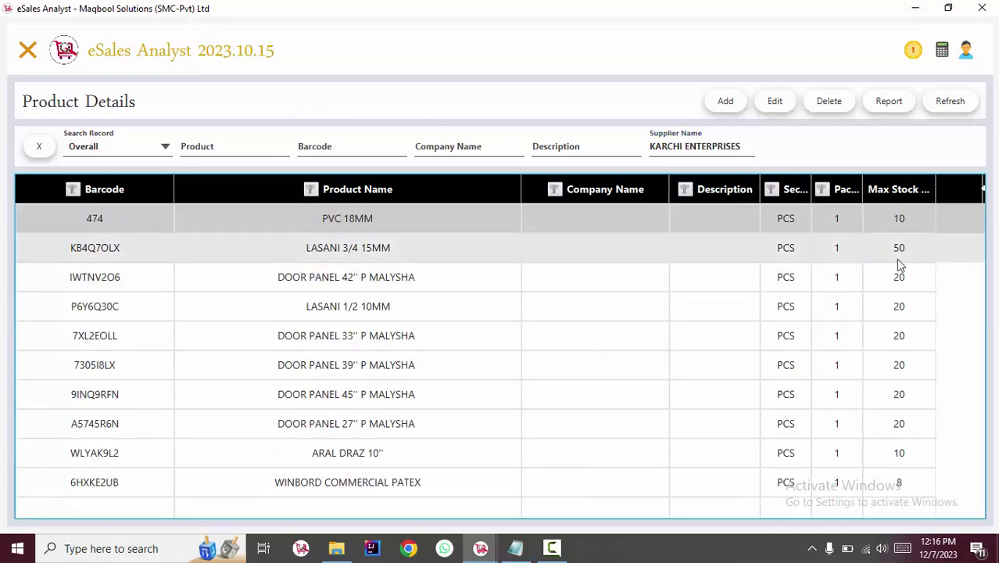
click(892, 250)
click(774, 102)
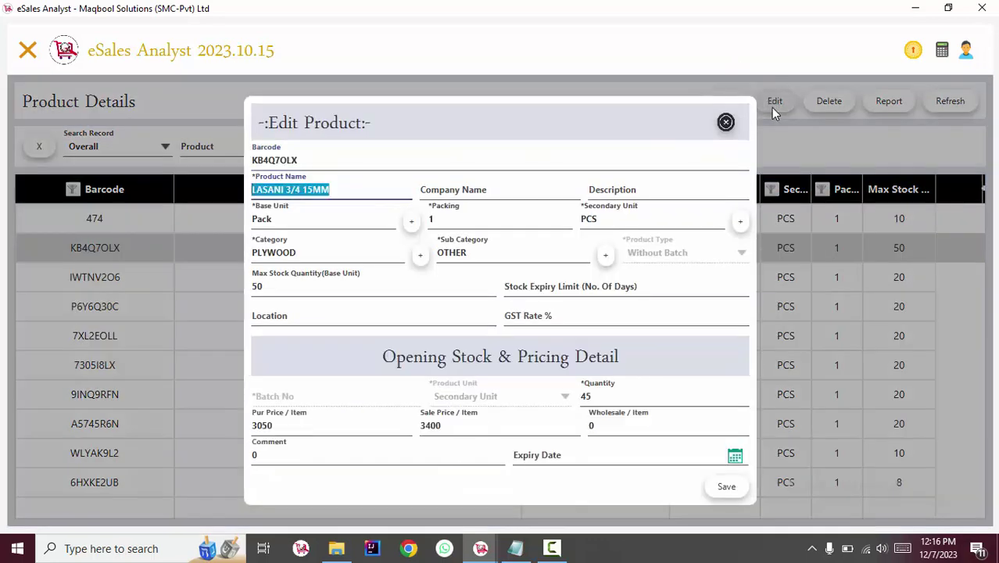
click(278, 289)
drag(279, 290, 199, 271)
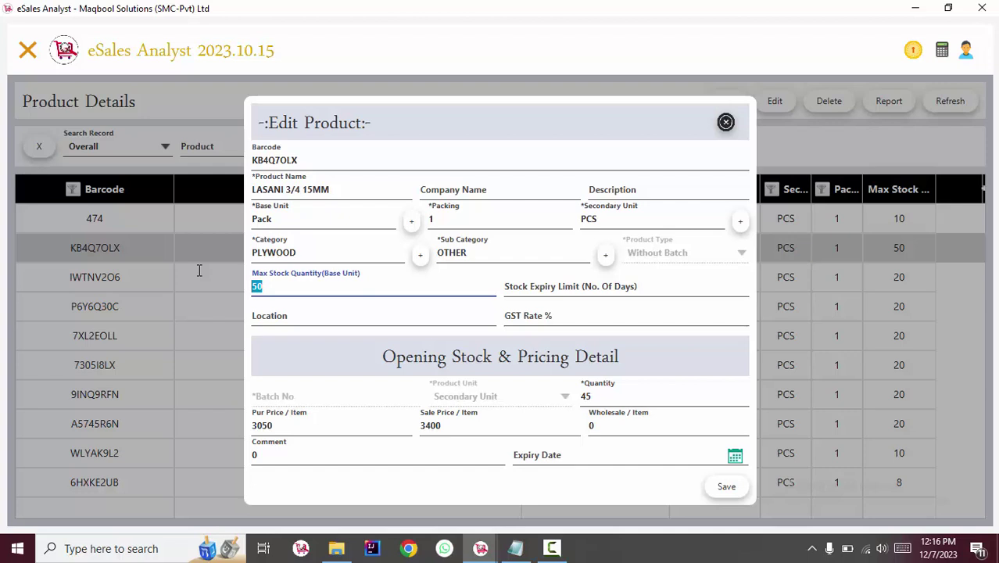
key(End)
key(BackSpace)
key(BackSpace)
text(20)
drag(304, 219, 237, 218)
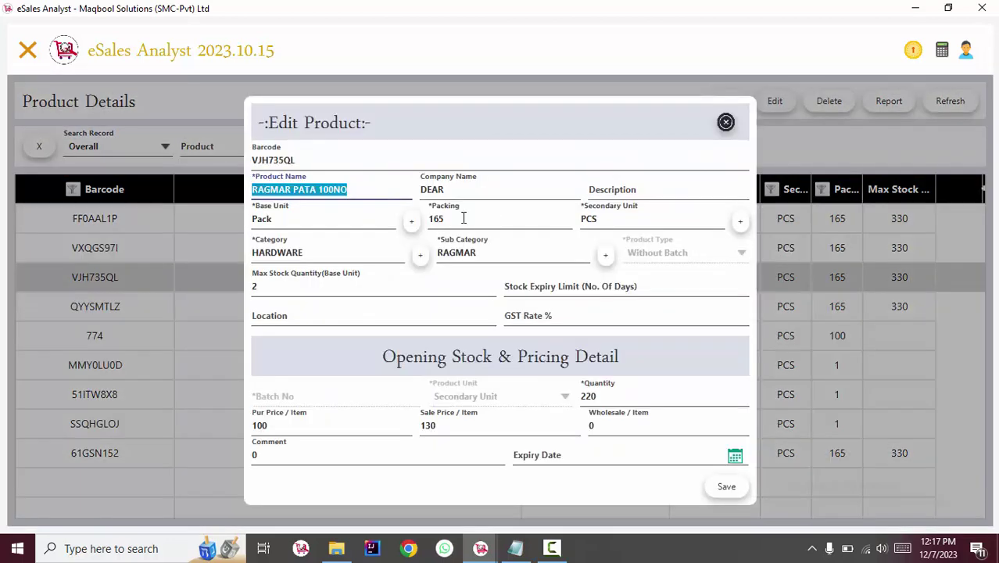
Set the max stock quantity of RAGMAR PATA 100NO to 3 base units and save the product.
drag(463, 218, 382, 211)
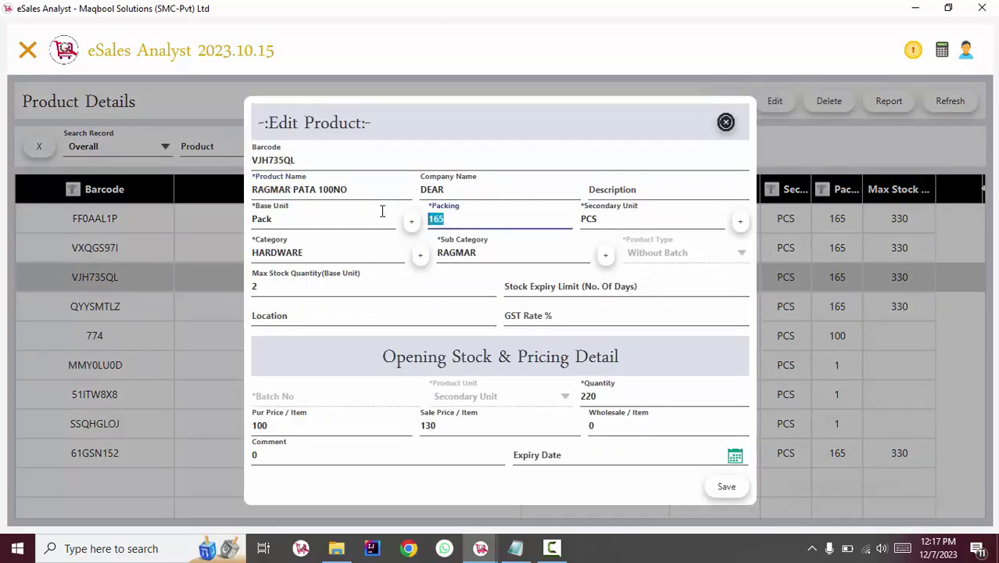
drag(277, 288, 197, 264)
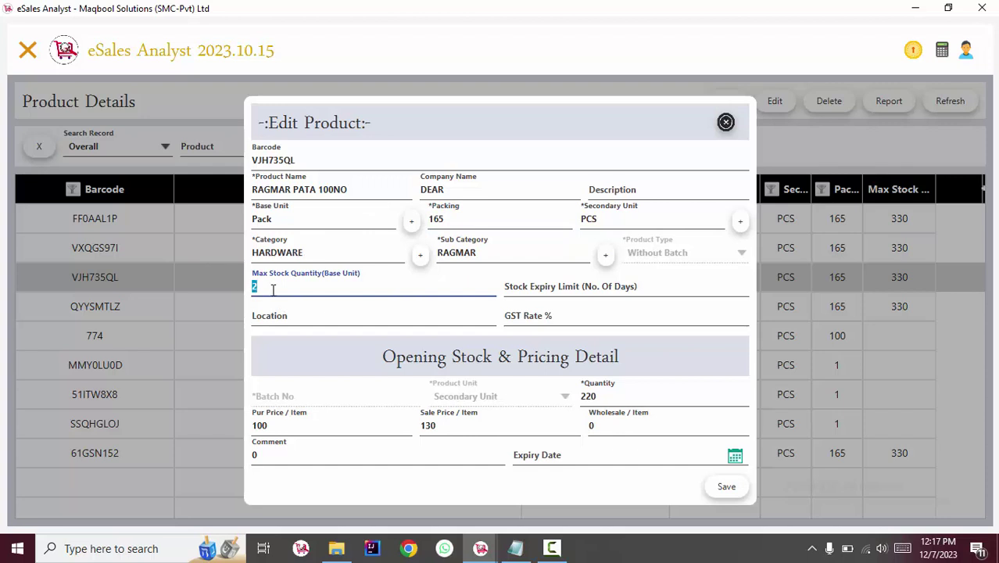
drag(273, 289, 237, 284)
drag(295, 221, 225, 214)
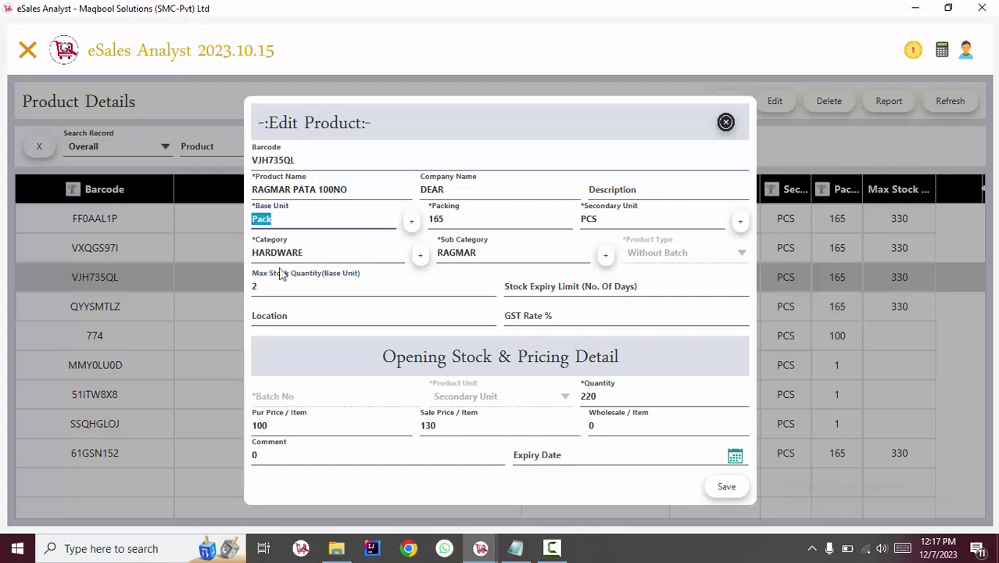
drag(281, 286, 214, 291)
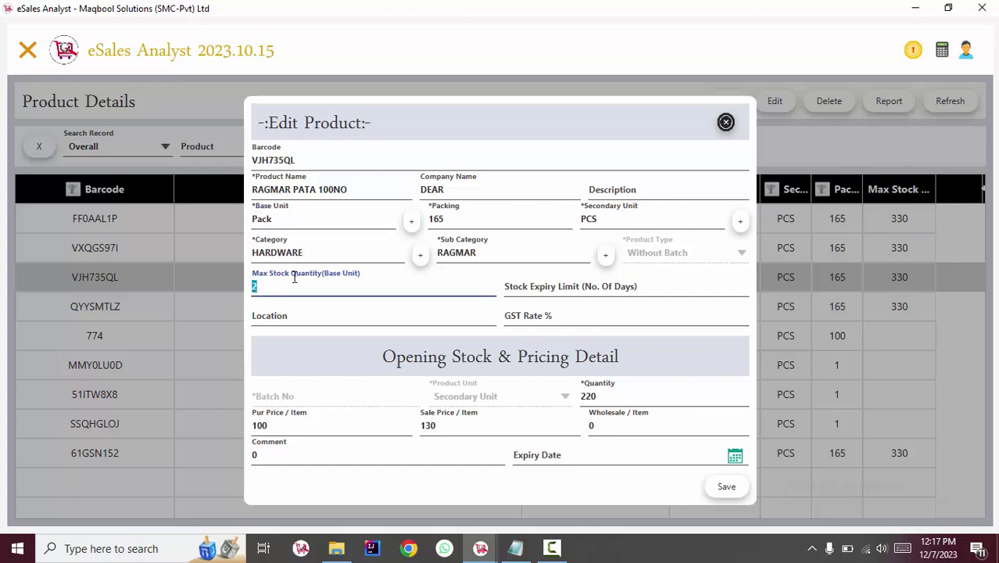
text(3)
click(726, 487)
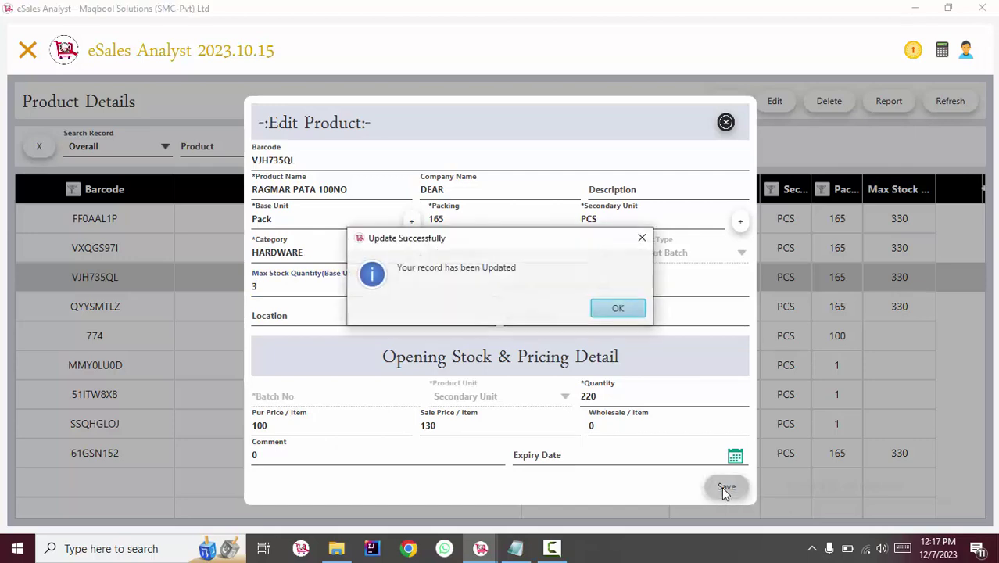
key(Return)
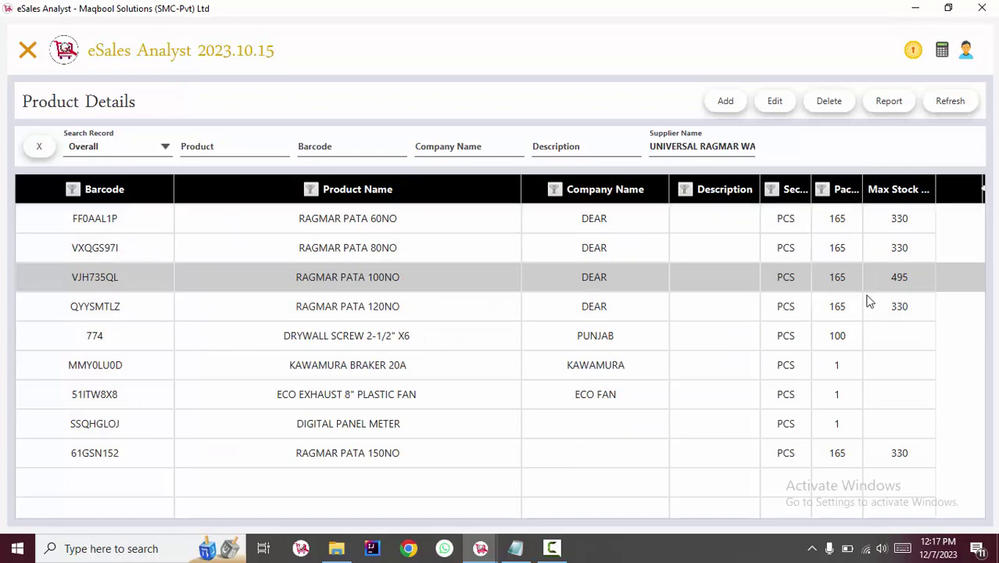
Review the stock list of UNIVERSAL RAGMAR WALY (HARDWARE), open the Stock Detail Report options and close them.
click(628, 370)
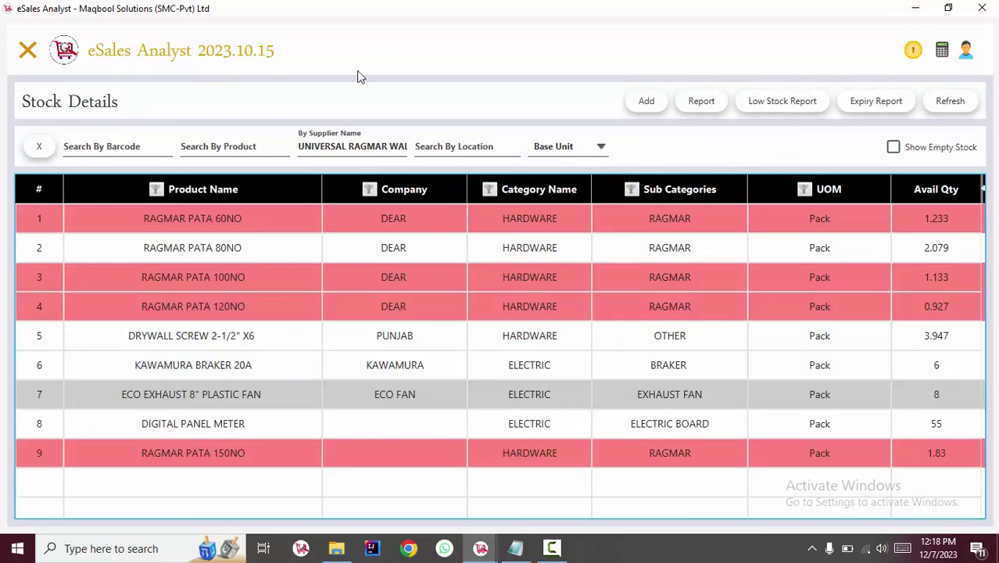
click(323, 381)
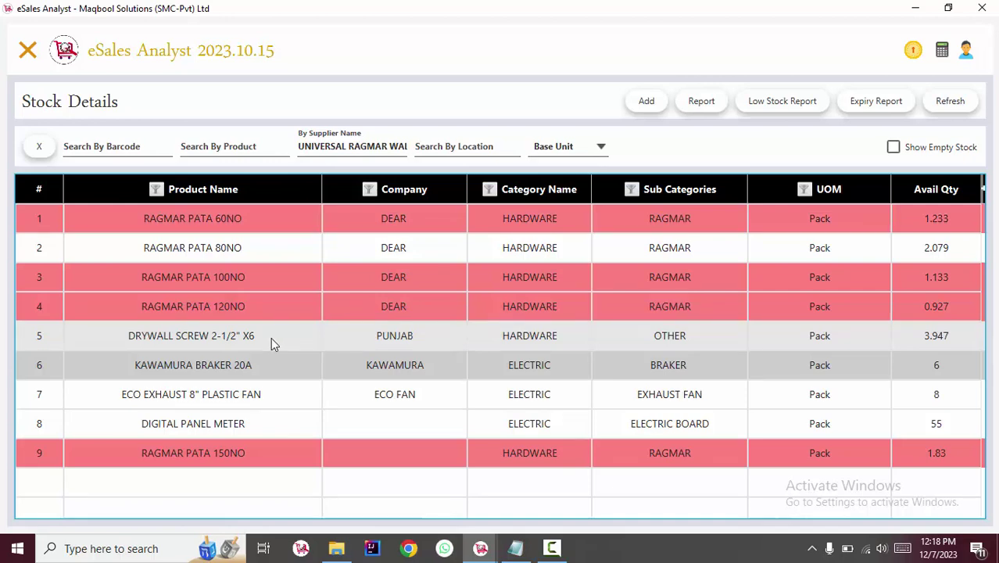
click(683, 108)
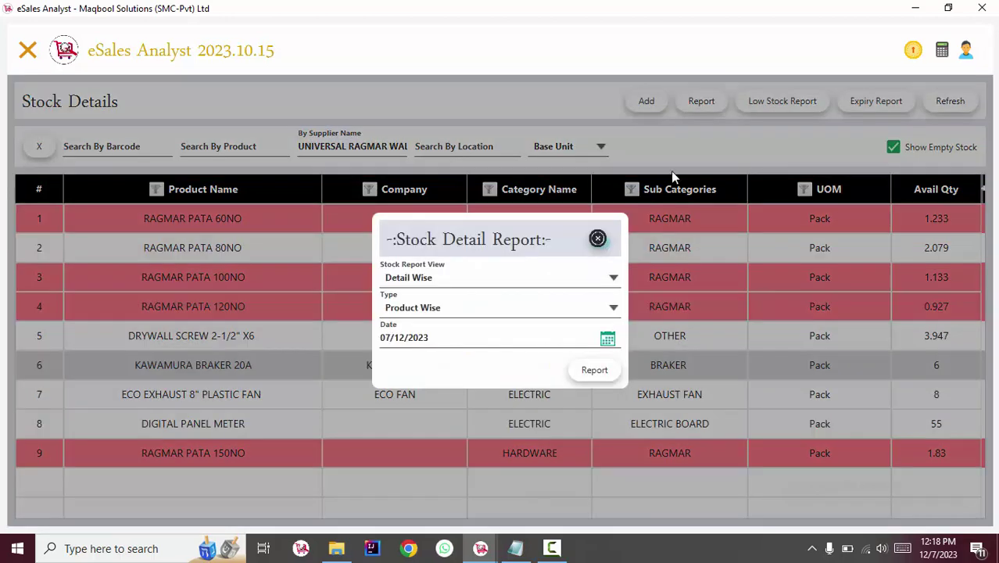
click(671, 170)
Generate a supplier-wise low stock report for UNIVERSAL RAGMAR WALY (HARDWARE).
click(777, 109)
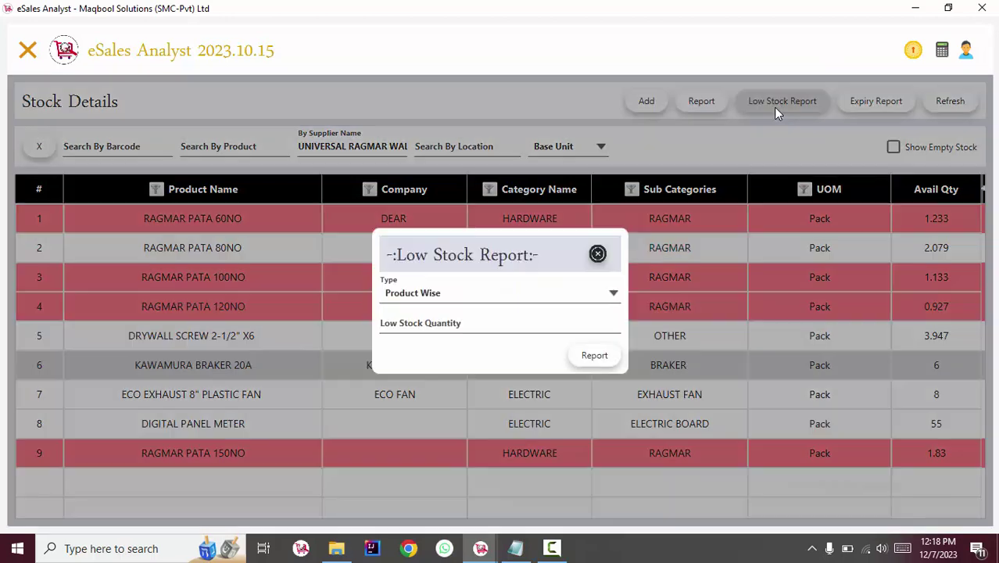
click(534, 283)
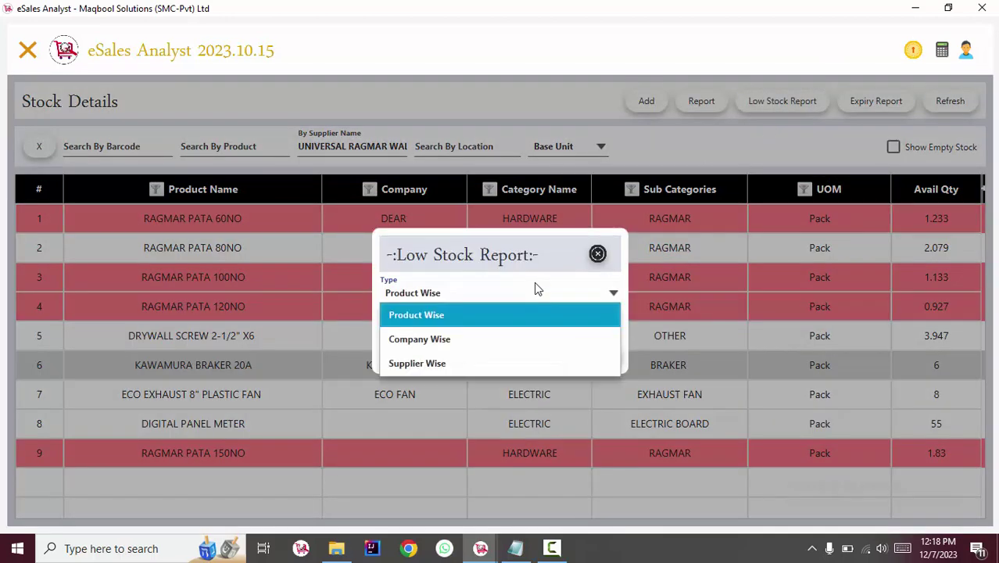
click(498, 361)
click(469, 306)
text(UNIVER)
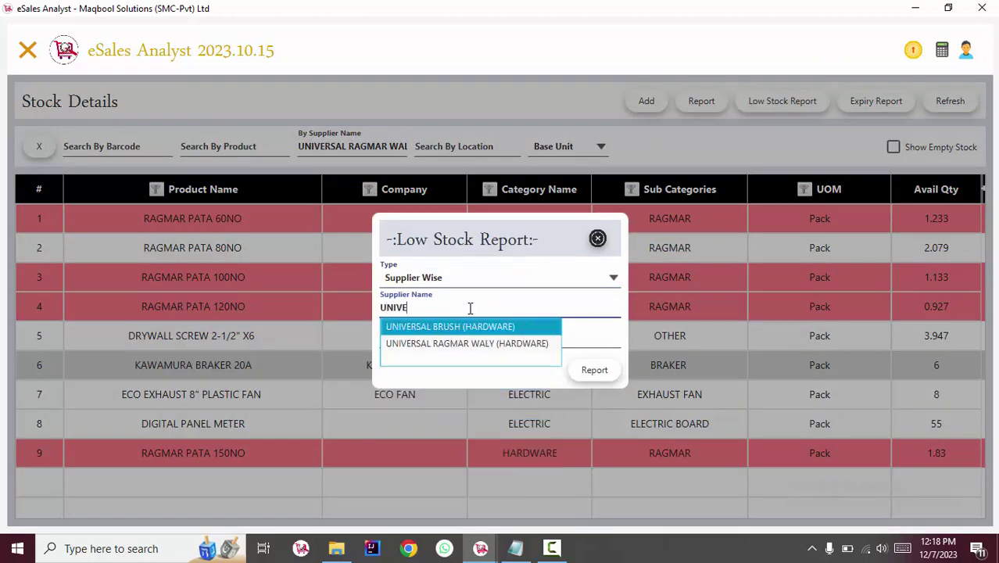
key(Down)
key(Return)
click(596, 373)
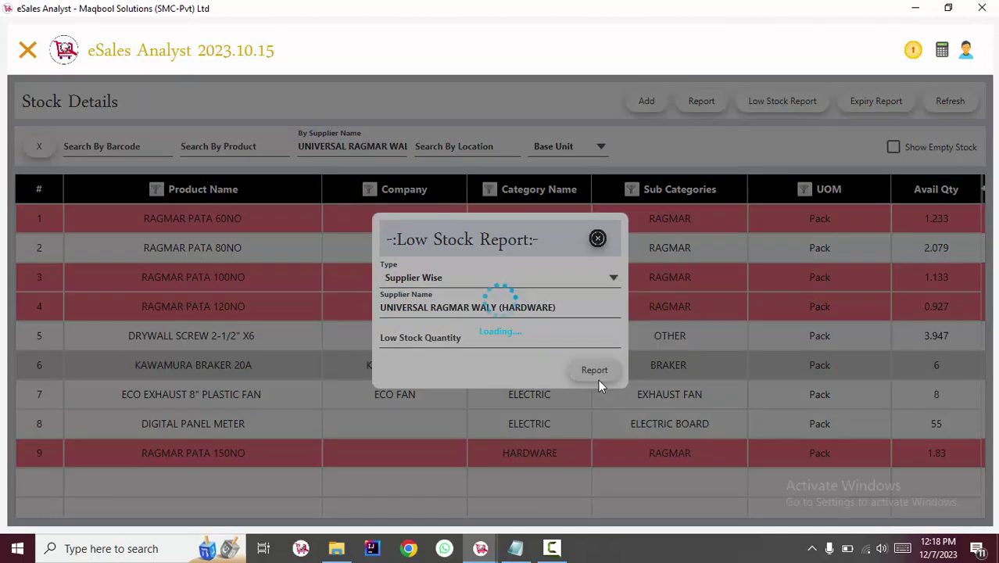
Examine the generated low stock report at 100% zoom and close it together with the report options.
mouse_move(481, 548)
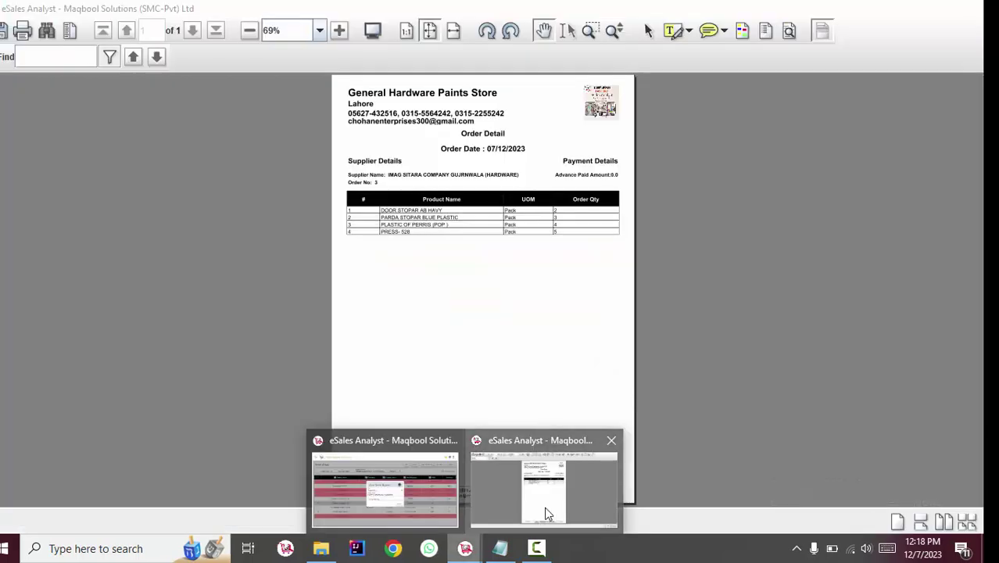
click(547, 513)
click(372, 30)
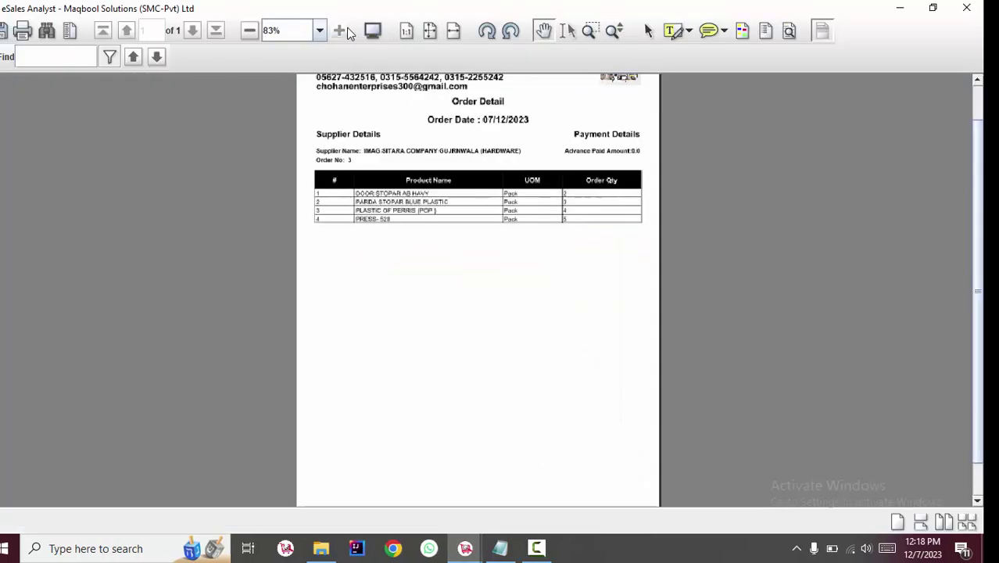
click(339, 30)
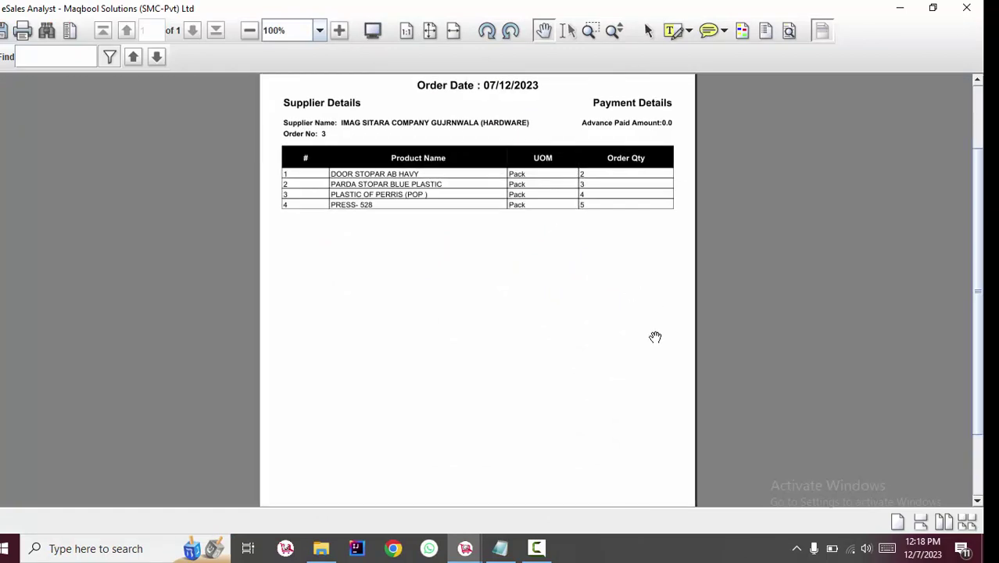
scroll(649, 336, up, 3)
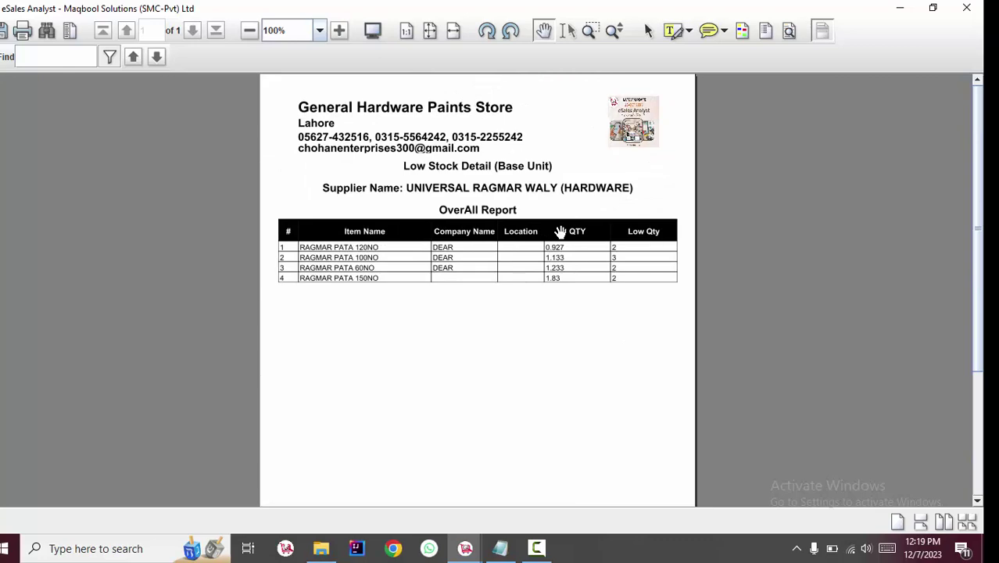
click(966, 7)
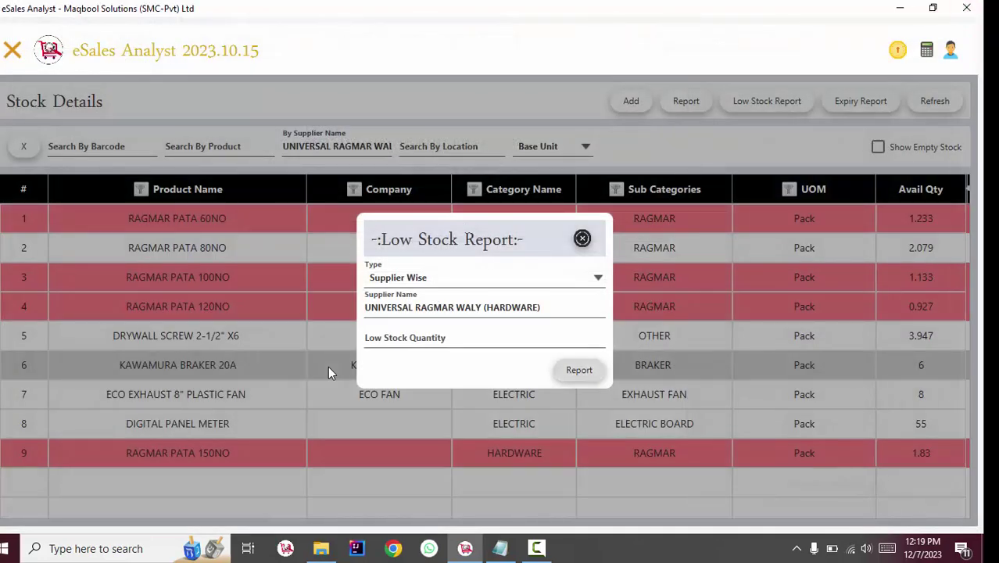
click(582, 238)
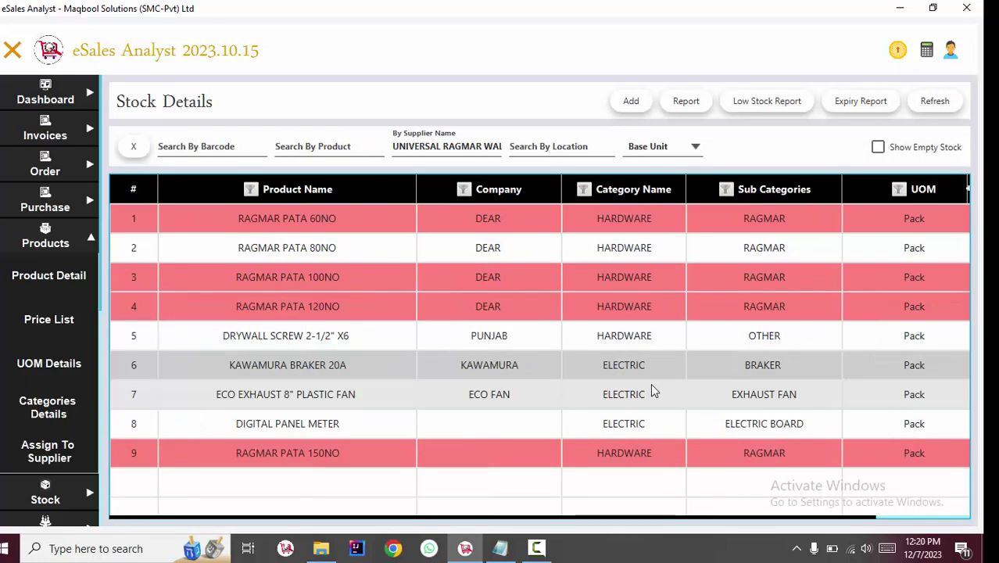